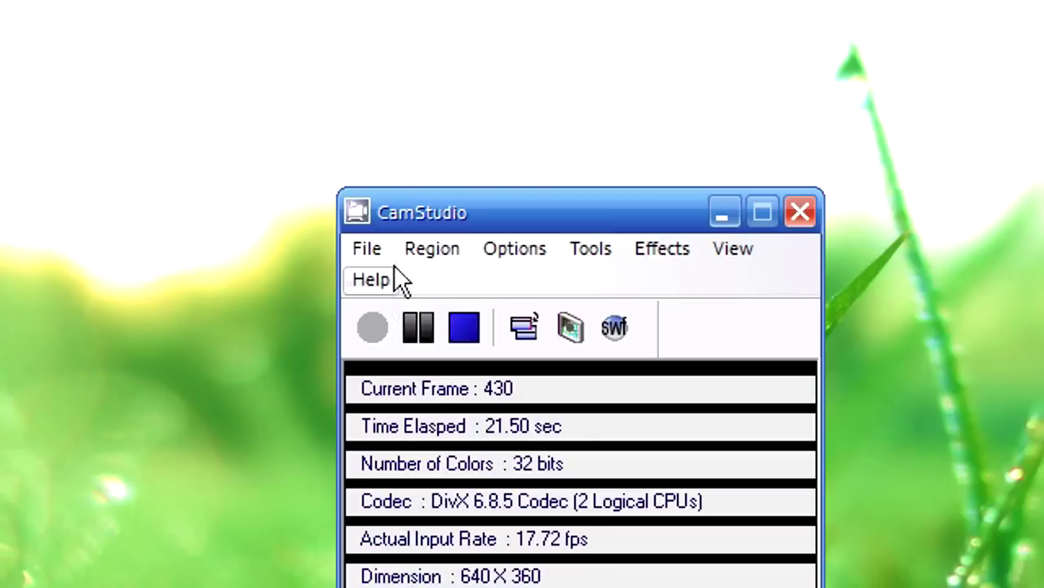
Set the capture area to a fixed 640 × 360 region.
click(419, 248)
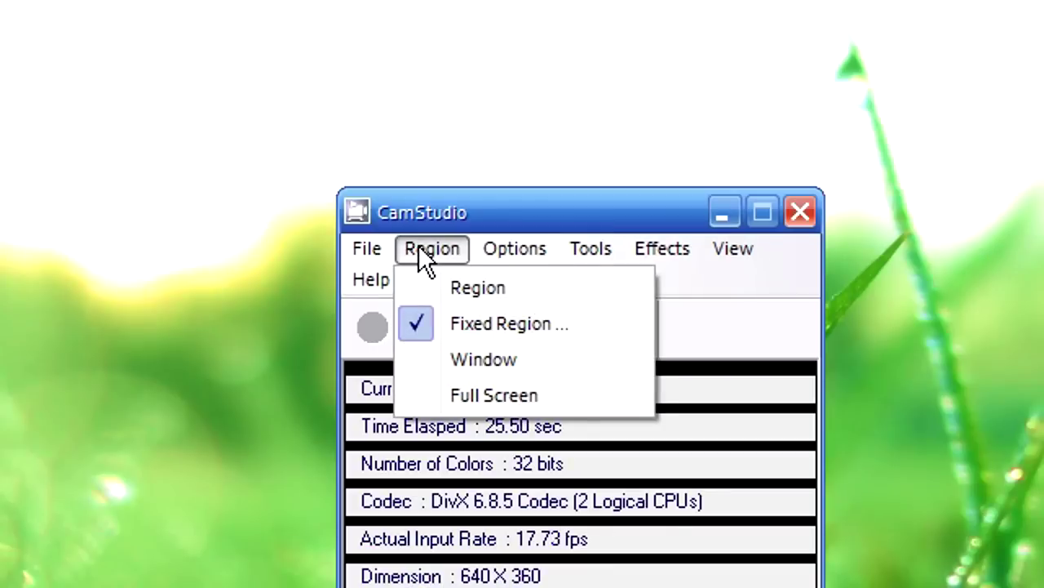
click(503, 337)
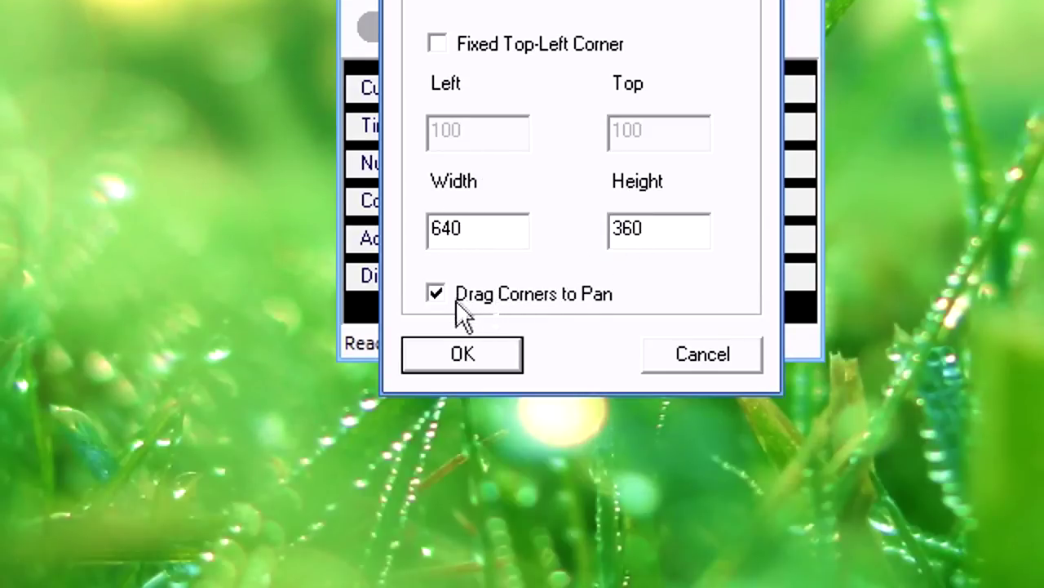
click(486, 361)
Recheck the capture-area choices without changes and shift the CamStudio window slightly.
click(426, 273)
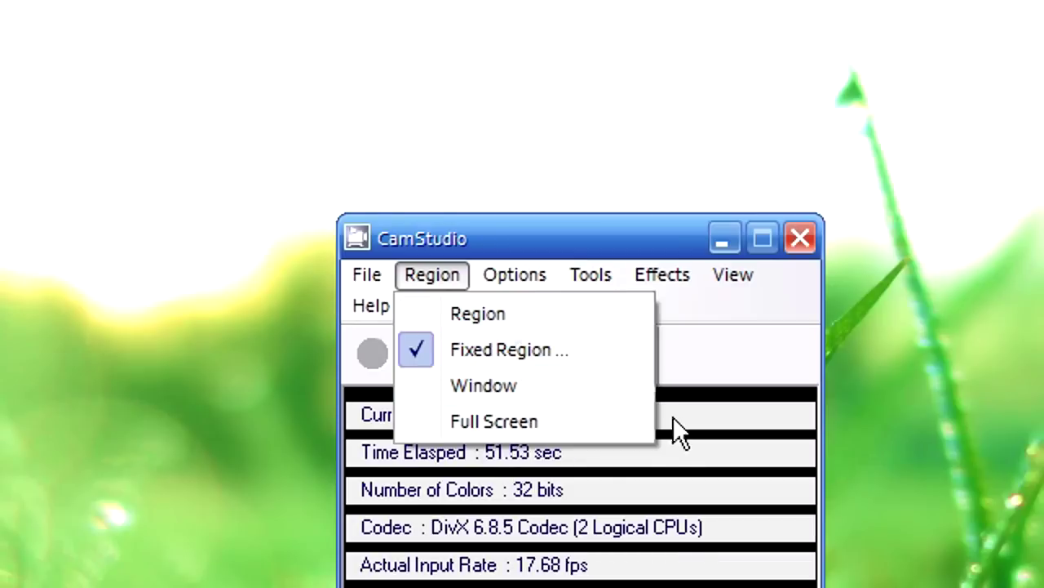
click(557, 395)
mouse_move(434, 243)
mouse_down()
mouse_move(457, 236)
mouse_move(445, 186)
mouse_up()
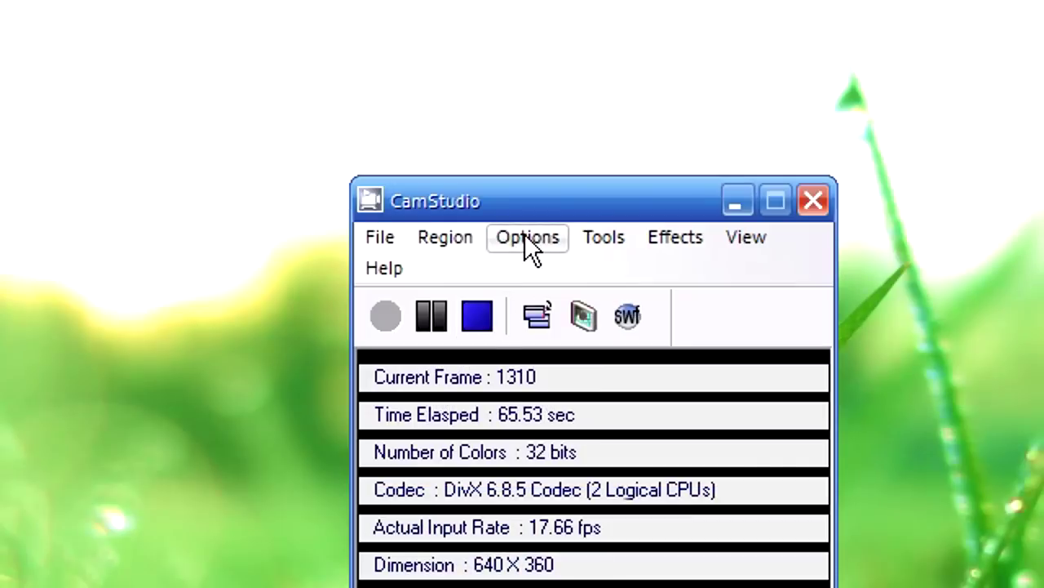
click(529, 244)
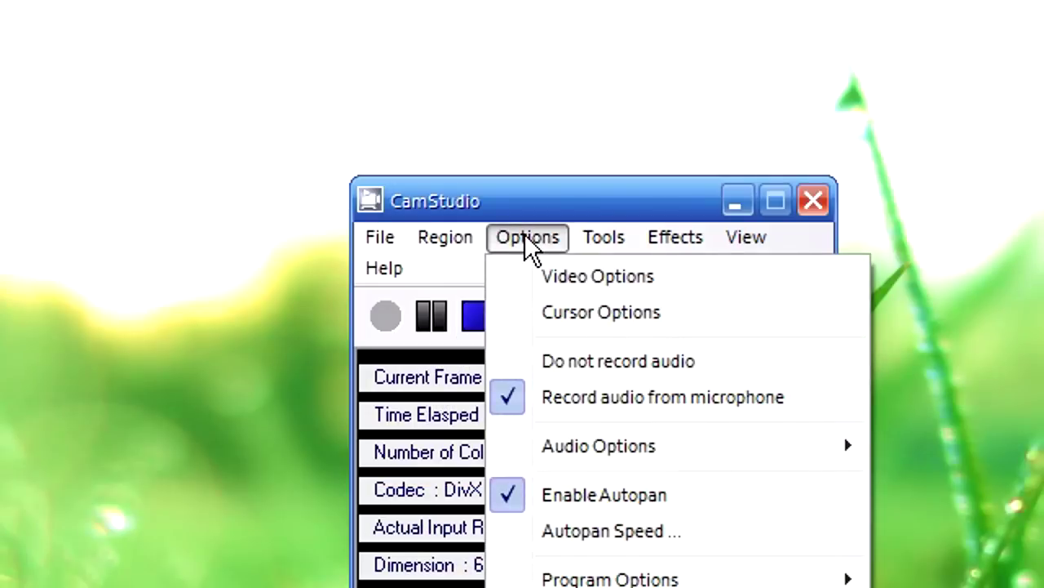
Configure the DivX codec in Video Options, keeping the 1080HD certification profile.
click(576, 277)
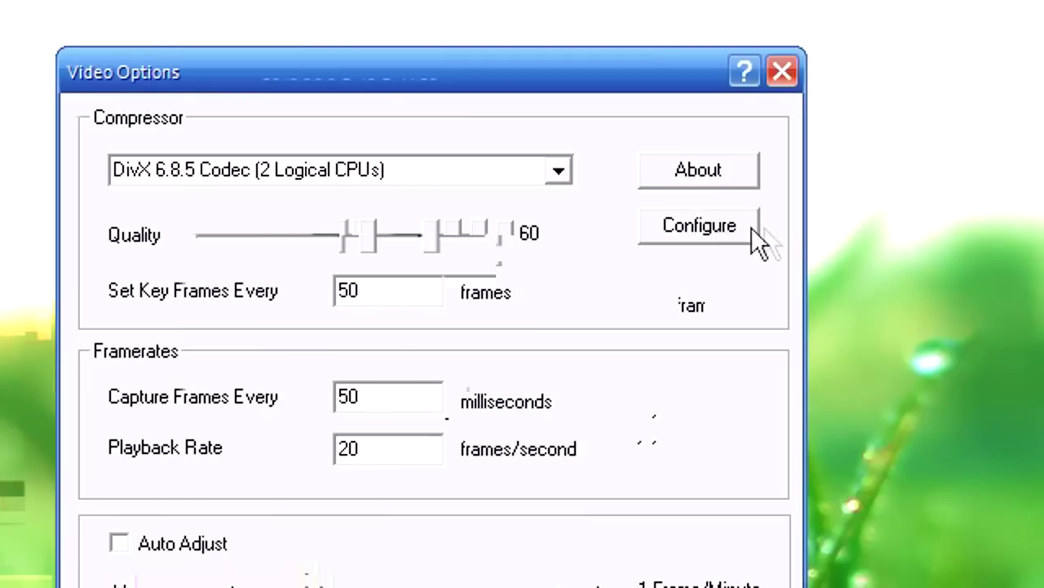
click(734, 235)
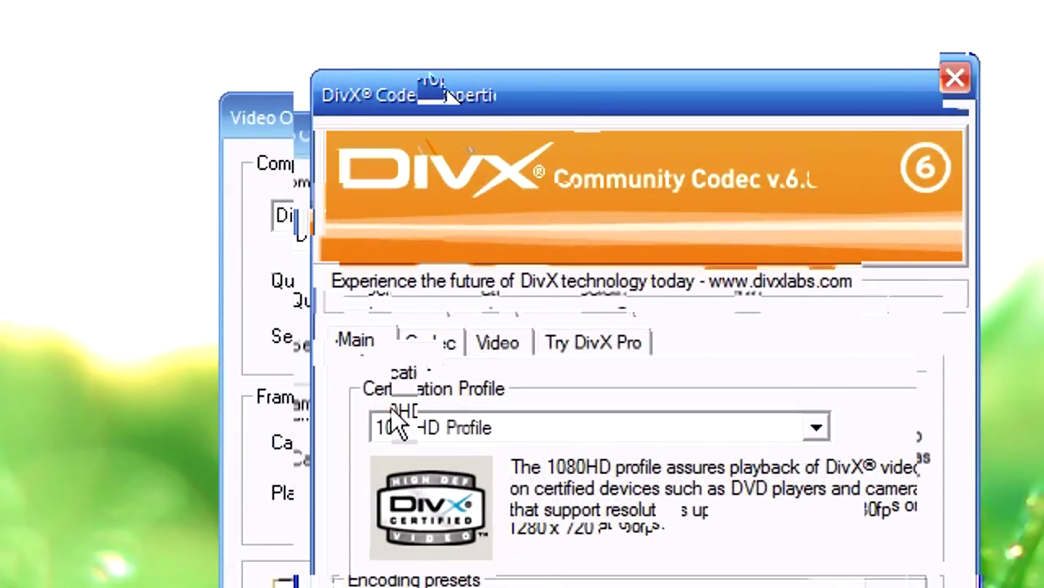
click(400, 424)
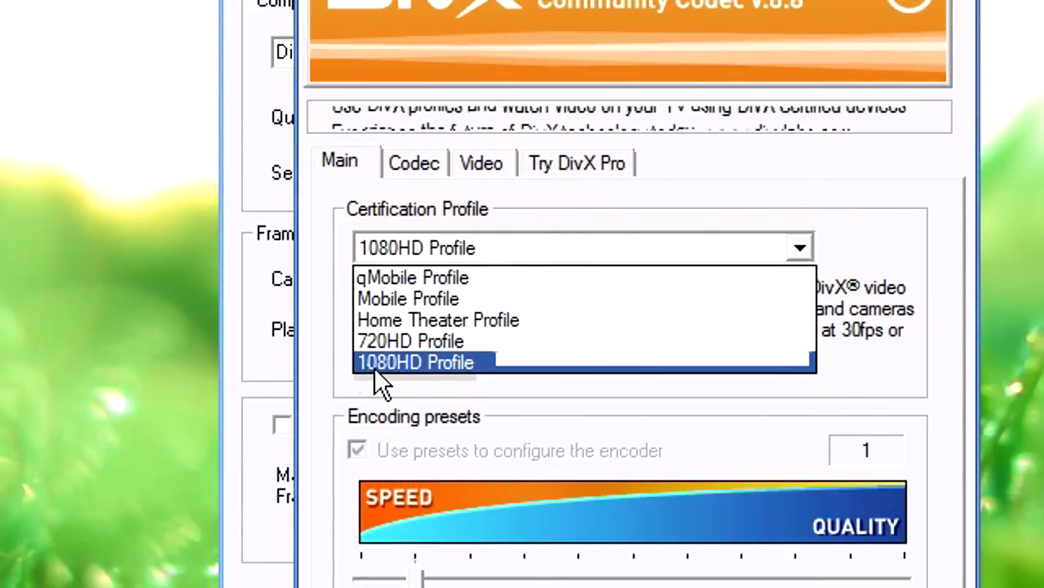
click(396, 363)
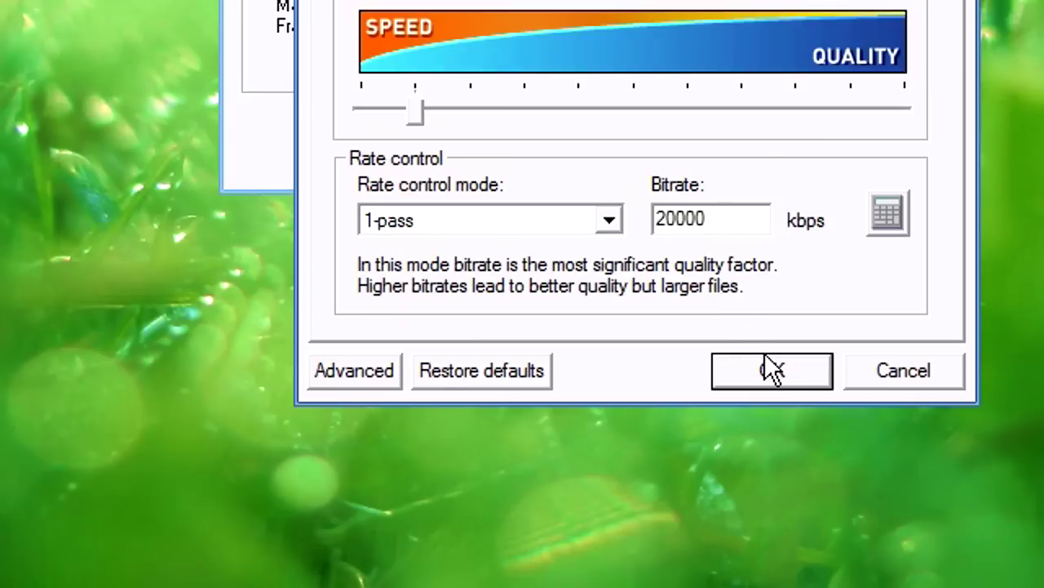
click(767, 369)
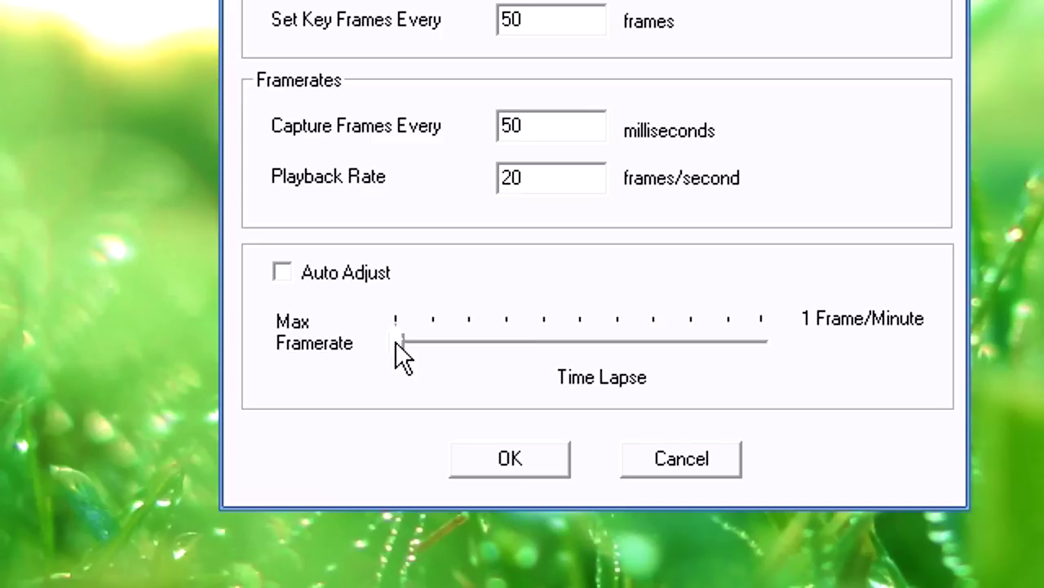
Apply the video settings and open microphone audio options, keeping the current input device.
click(501, 458)
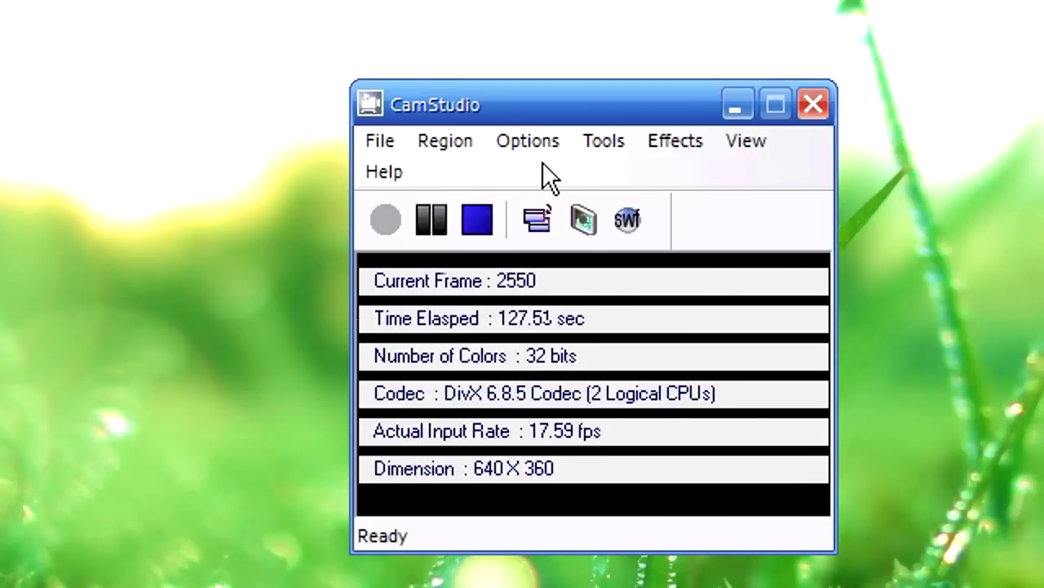
click(541, 156)
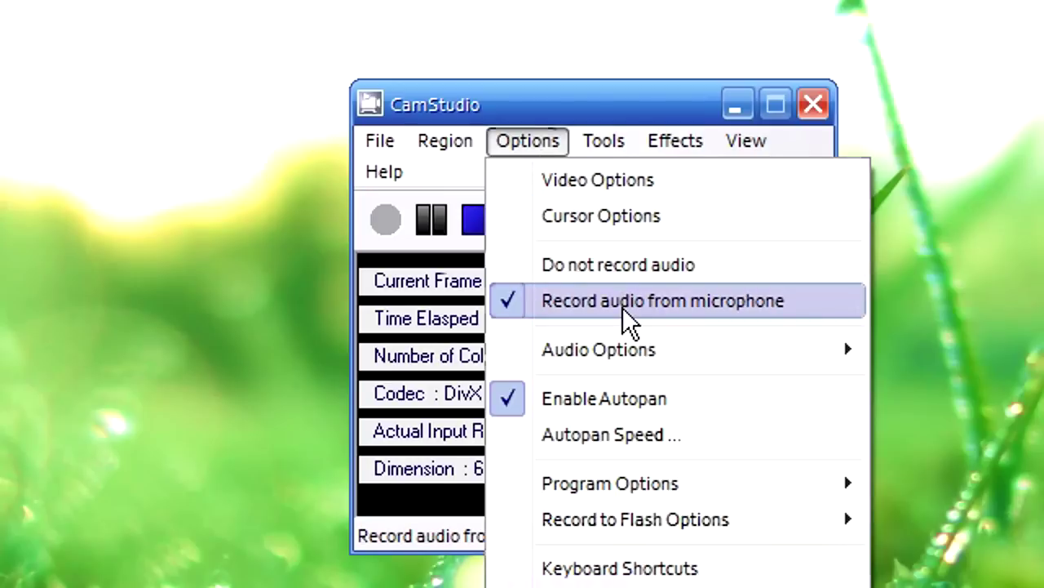
mouse_move(490, 349)
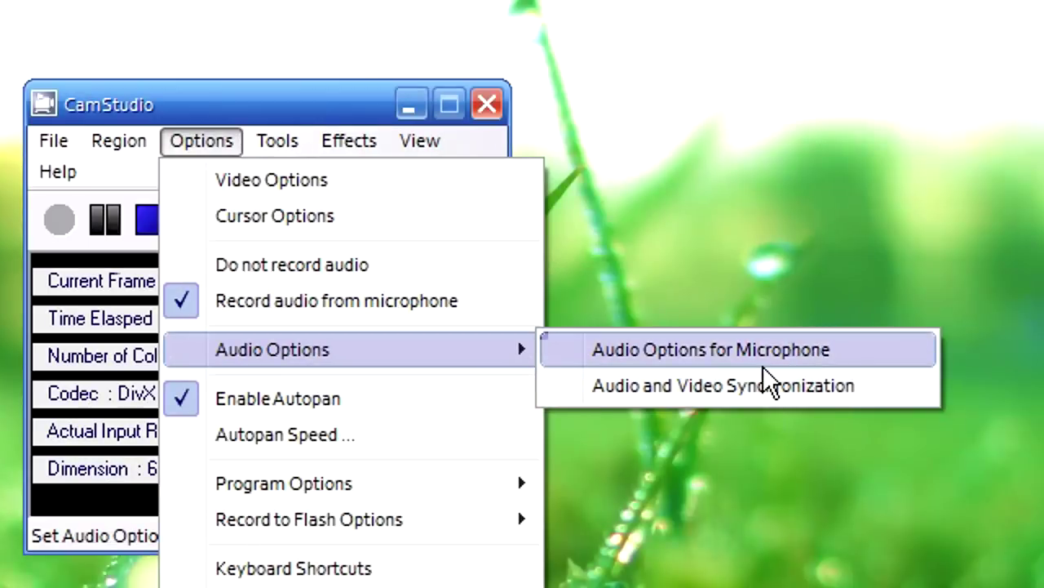
click(762, 365)
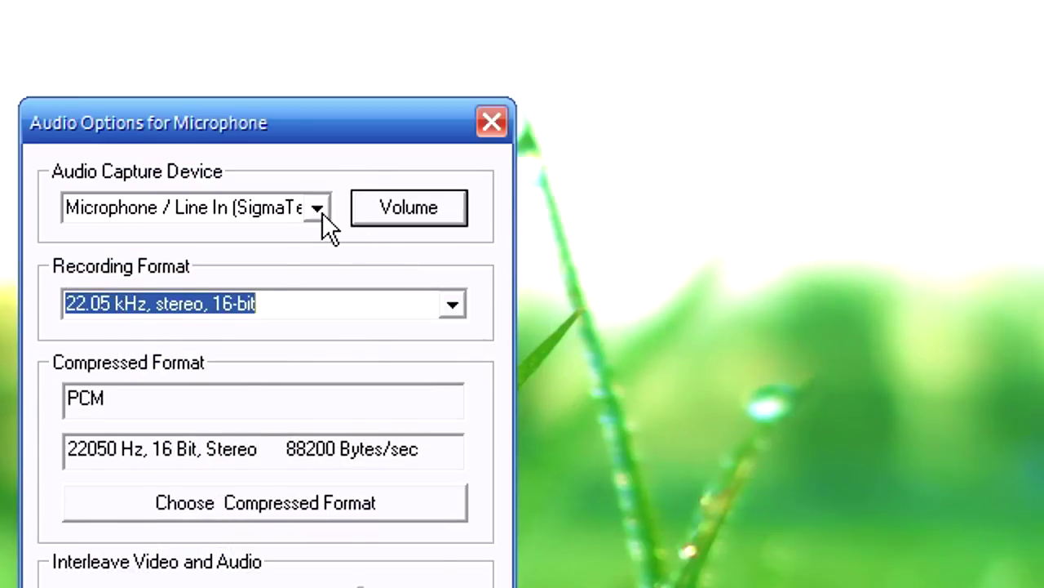
click(321, 212)
click(321, 212)
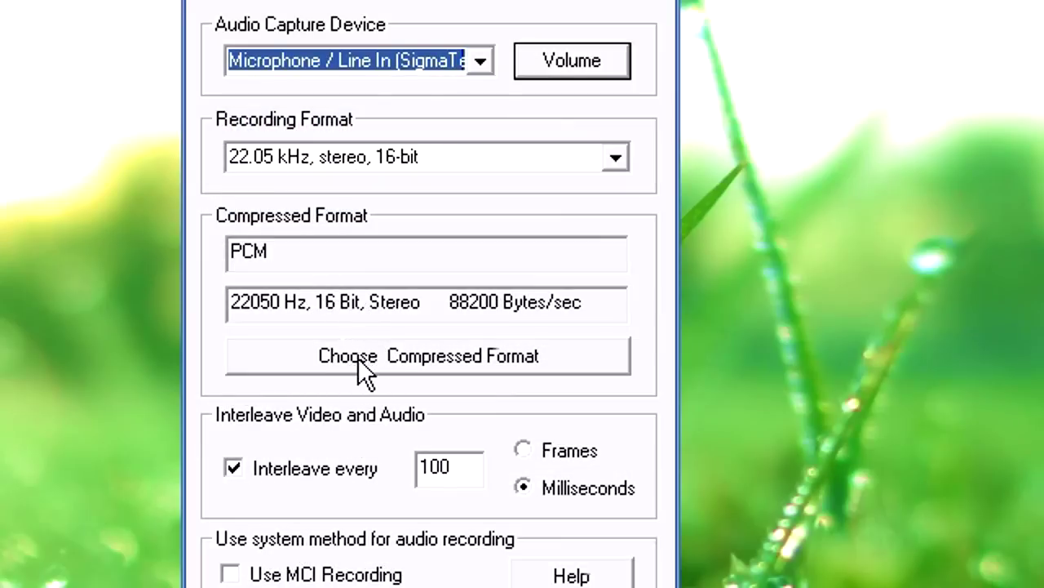
Set the audio format to PCM 22.050 kHz, 16-bit stereo, and apply it.
click(364, 355)
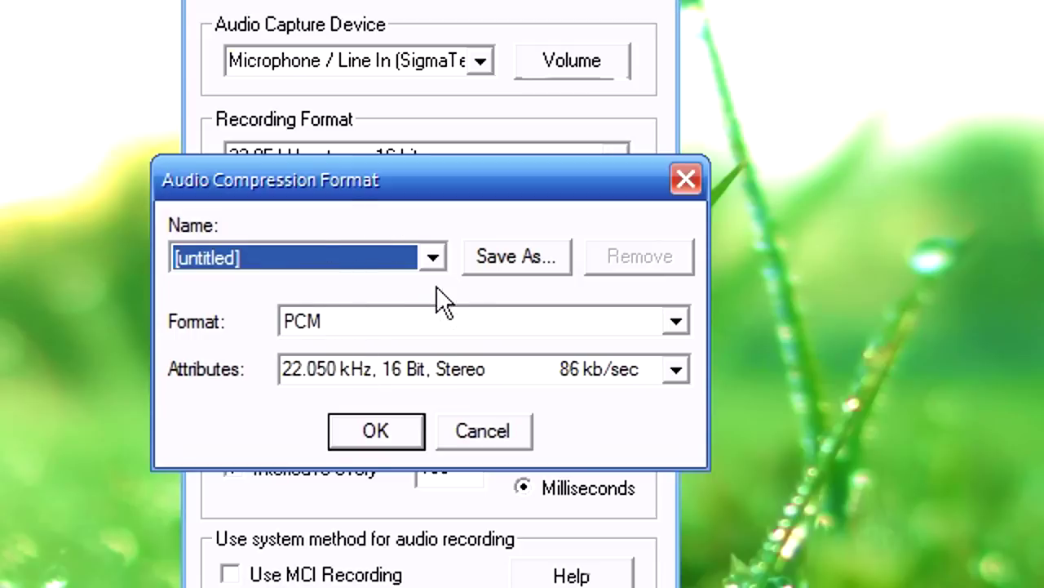
click(329, 320)
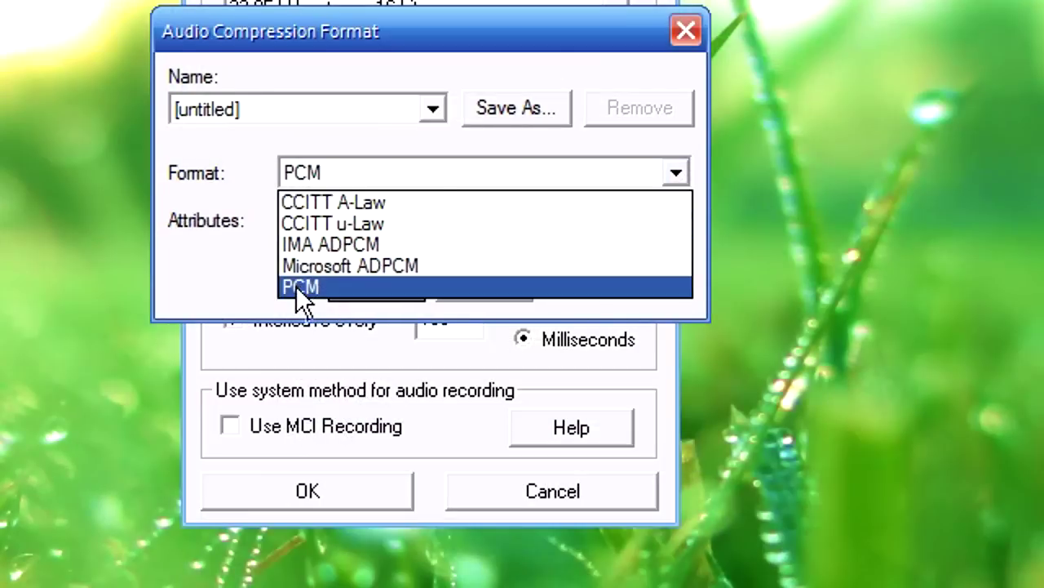
click(297, 286)
click(320, 223)
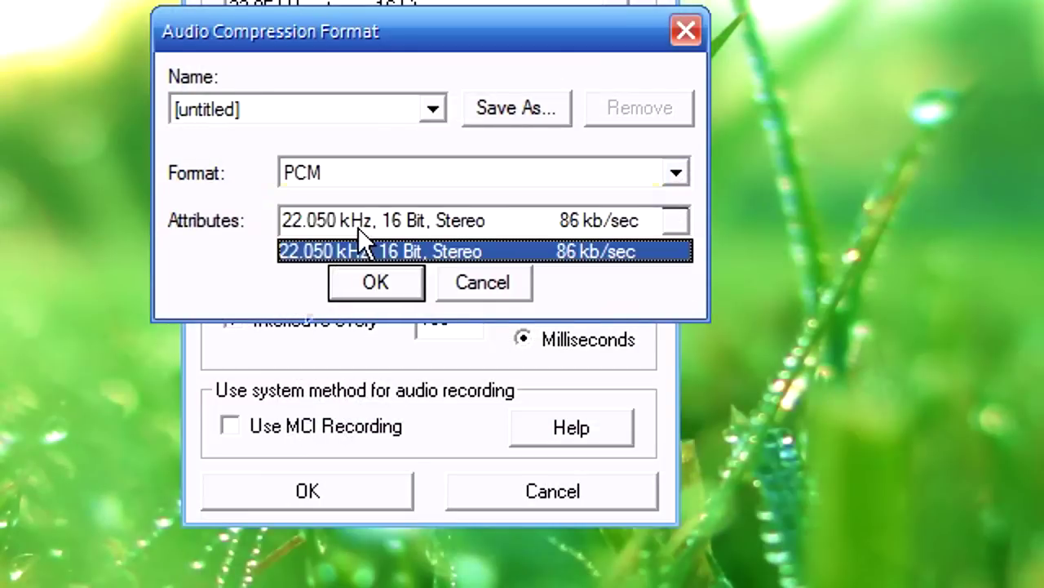
click(355, 252)
click(364, 269)
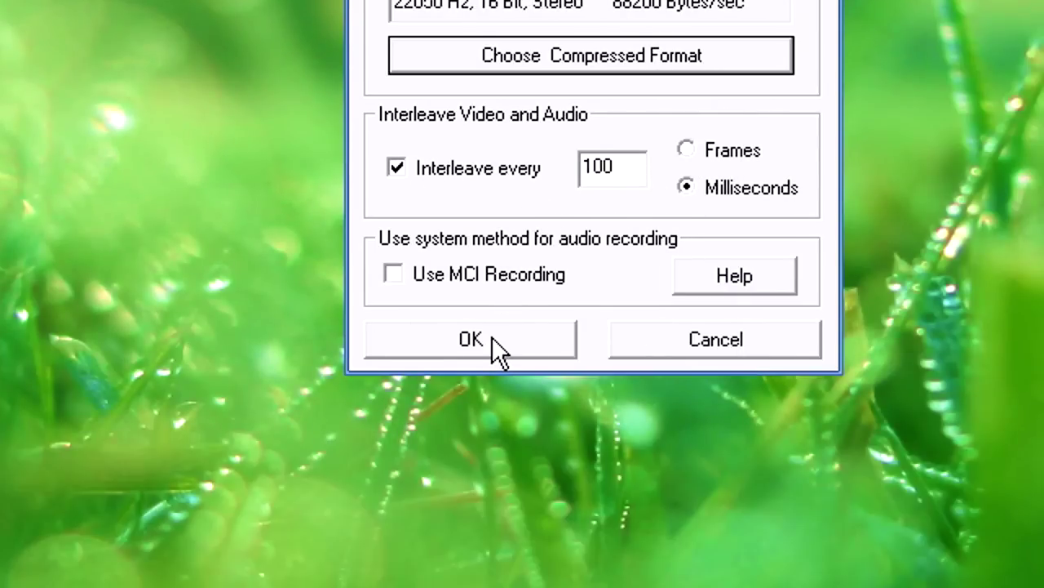
click(491, 337)
click(542, 160)
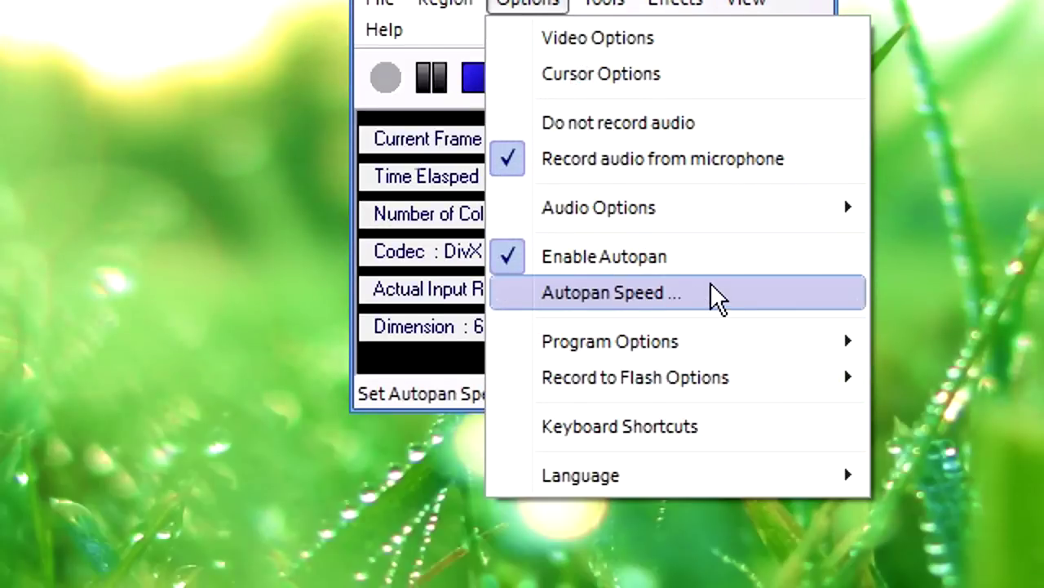
Keep the autopan speed at 100 and drag the CamStudio window to the right.
click(712, 453)
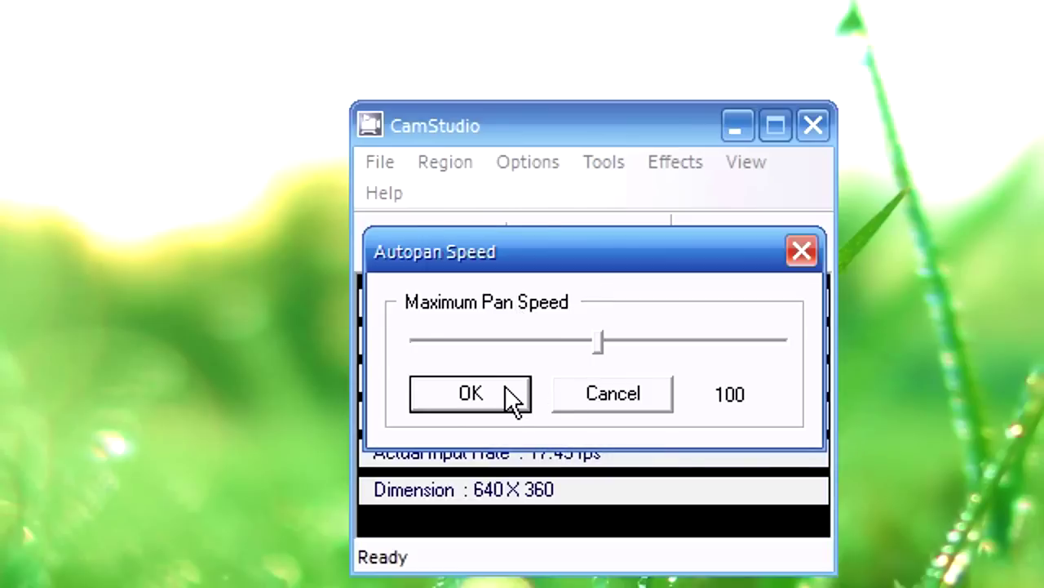
click(515, 399)
click(534, 290)
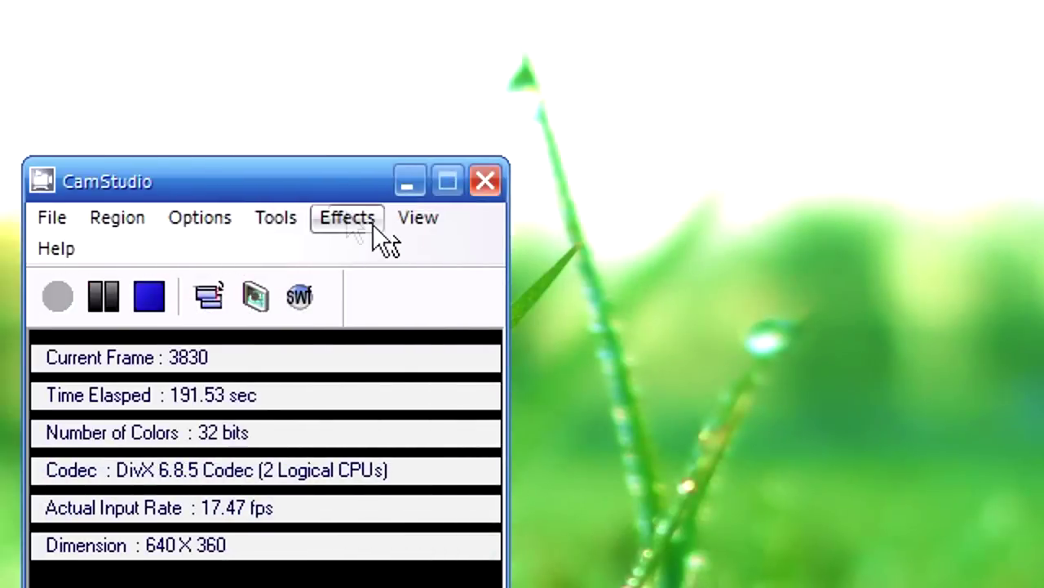
drag(295, 168, 350, 166)
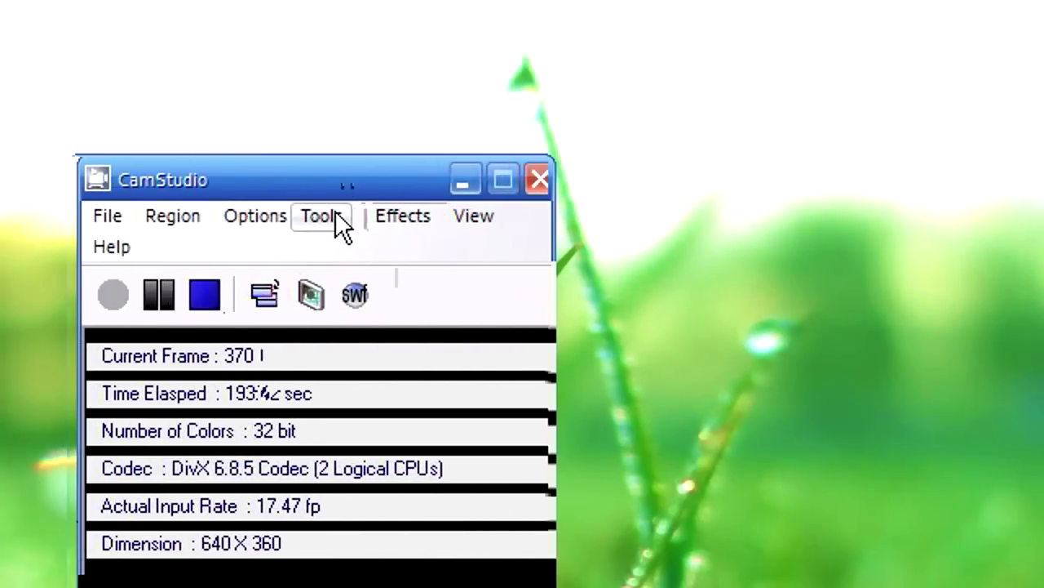
Turn on cursor highlighting in Cursor Options and apply it.
click(336, 212)
mouse_move(255, 215)
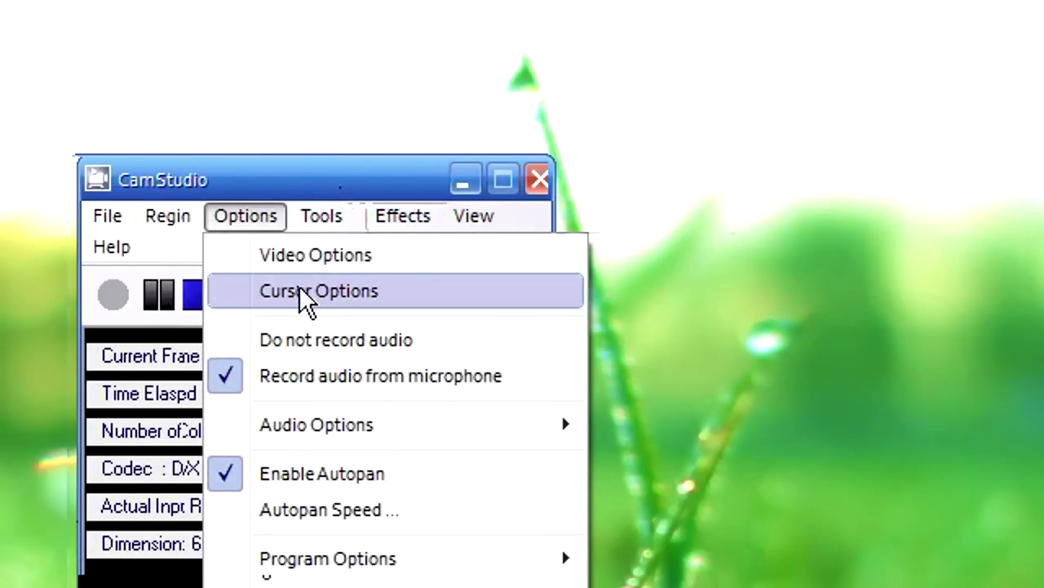
click(306, 294)
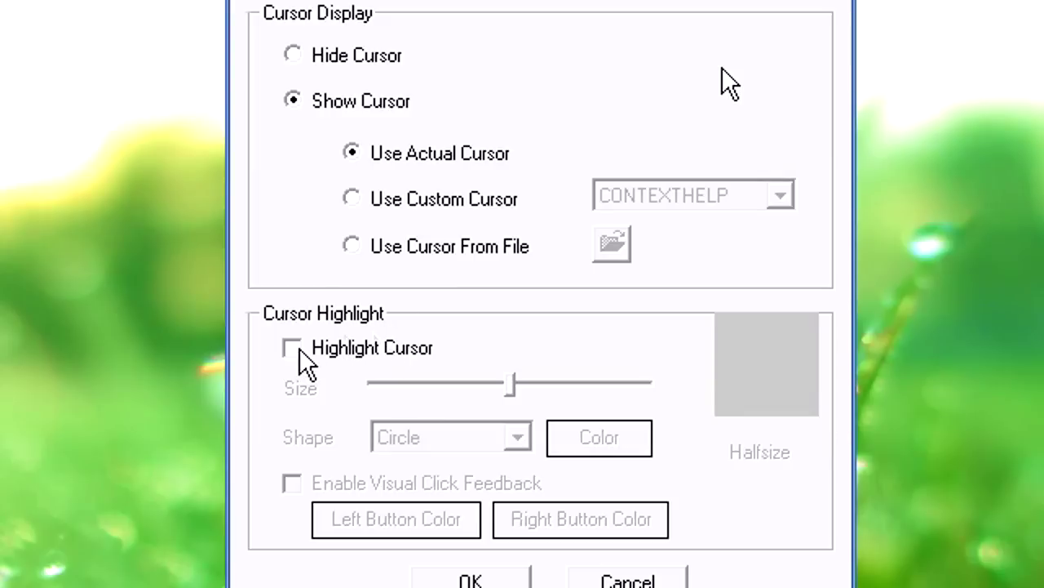
click(294, 349)
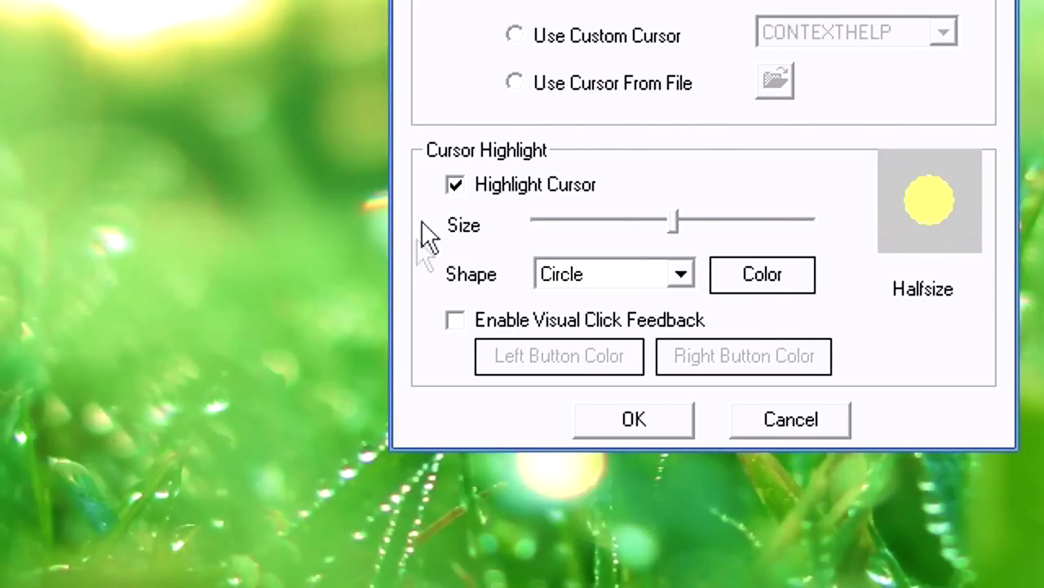
click(453, 188)
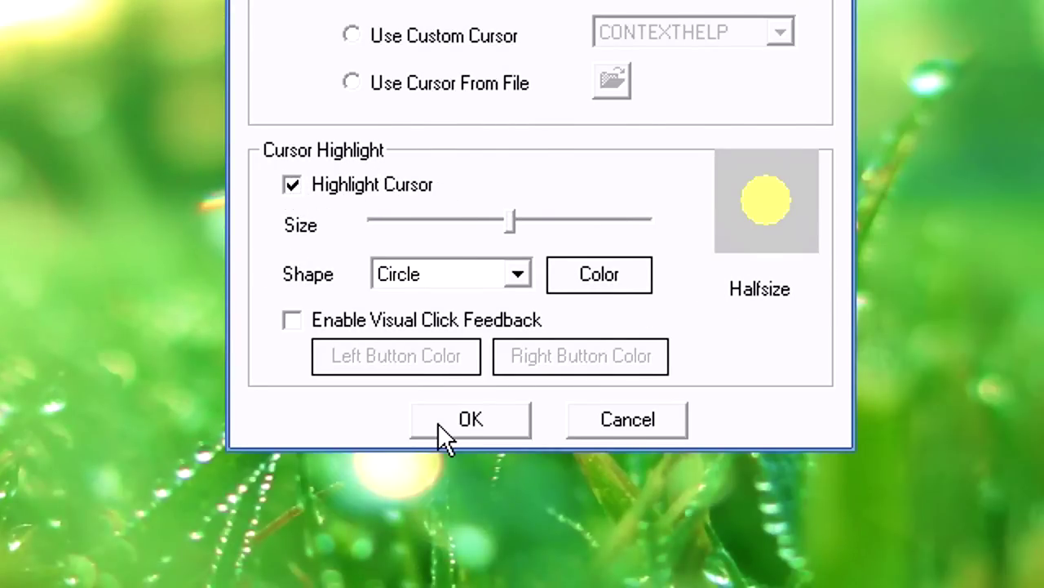
click(445, 420)
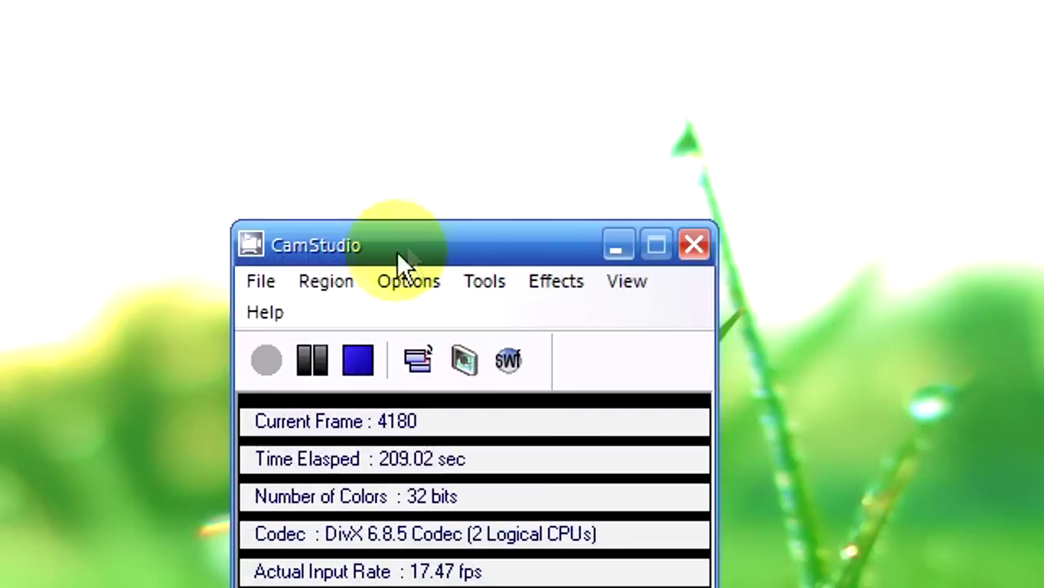
Enlarge the cursor highlight to its maximum size.
click(397, 278)
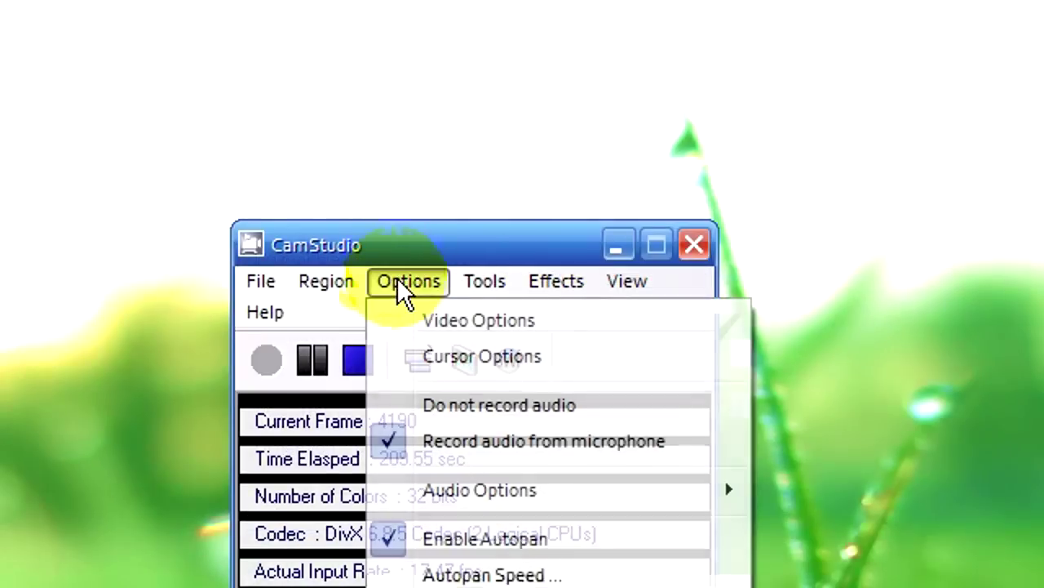
click(438, 353)
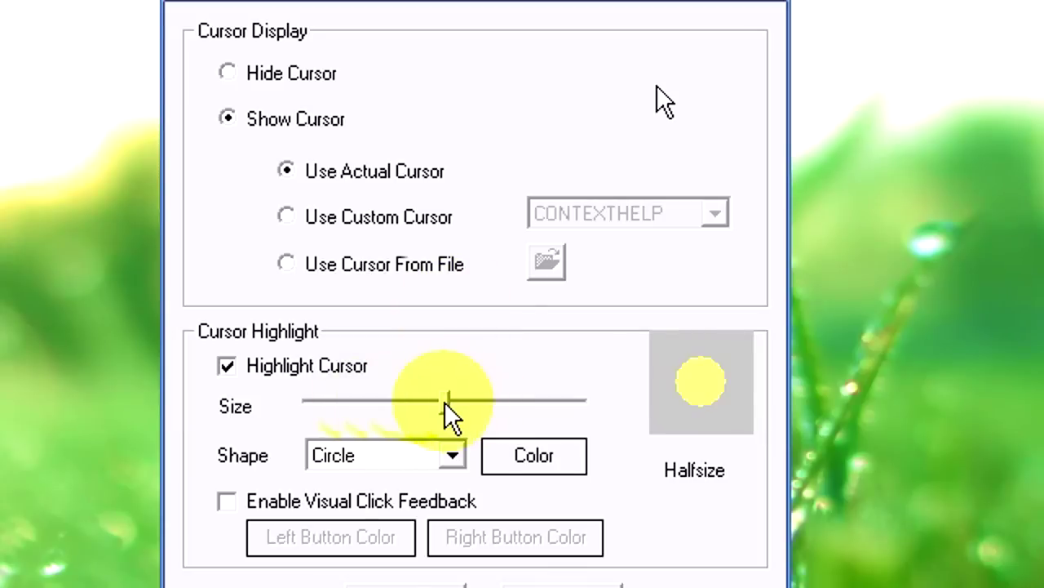
drag(445, 402, 582, 400)
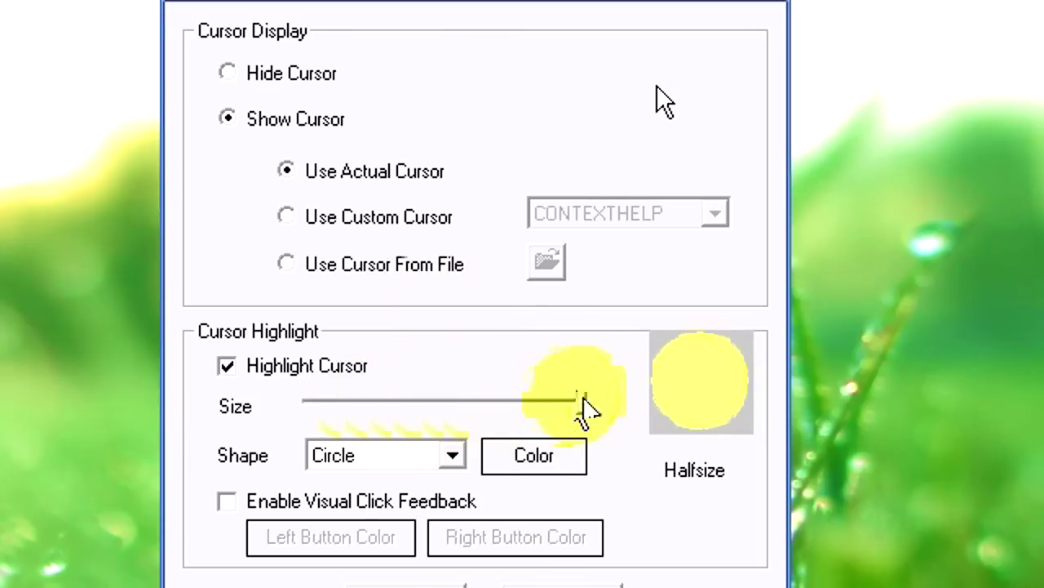
click(441, 441)
Glance at the video settings, then shrink the cursor highlight to a smaller size.
click(417, 277)
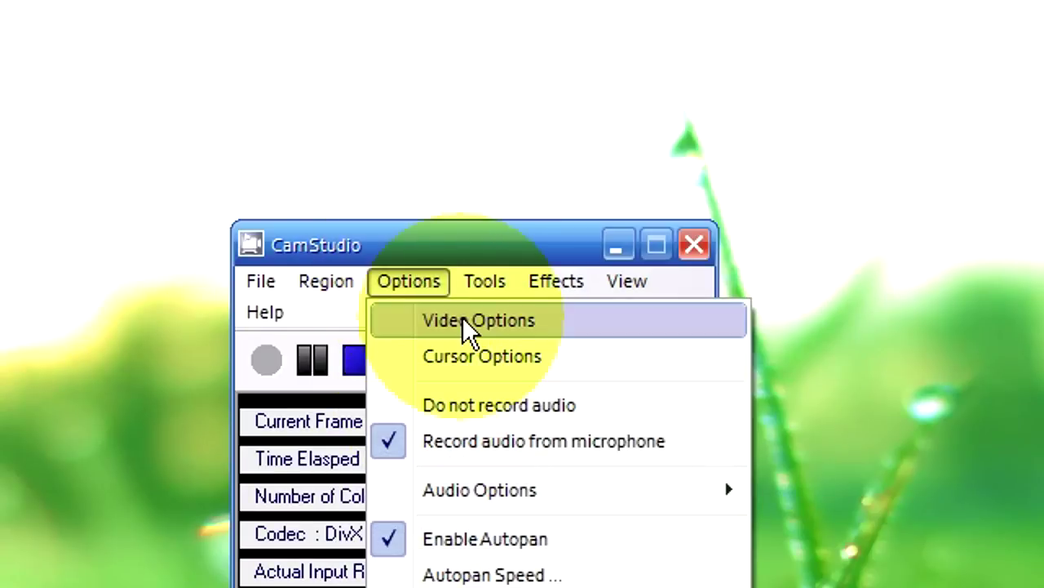
click(461, 319)
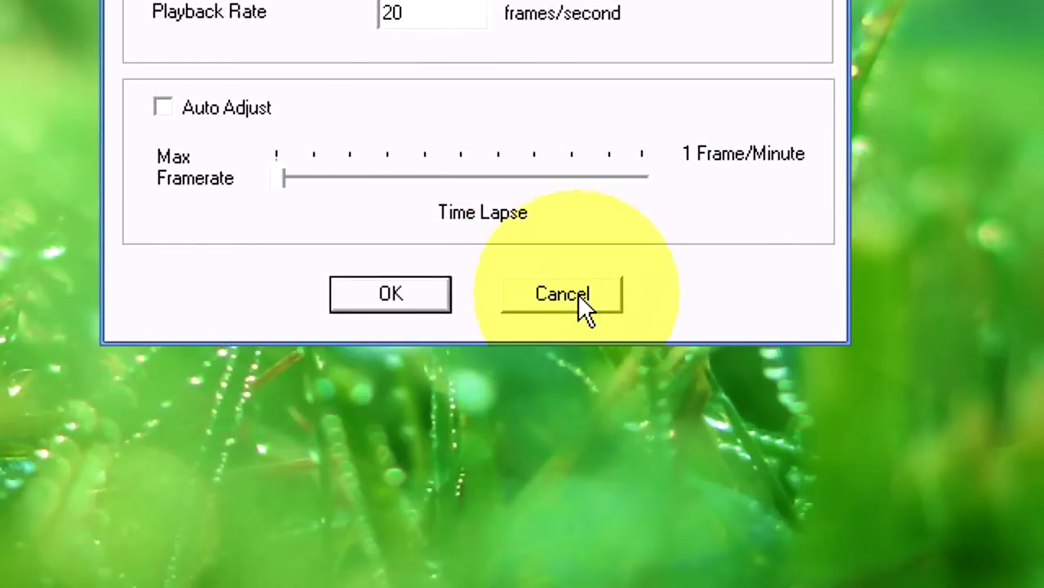
click(578, 293)
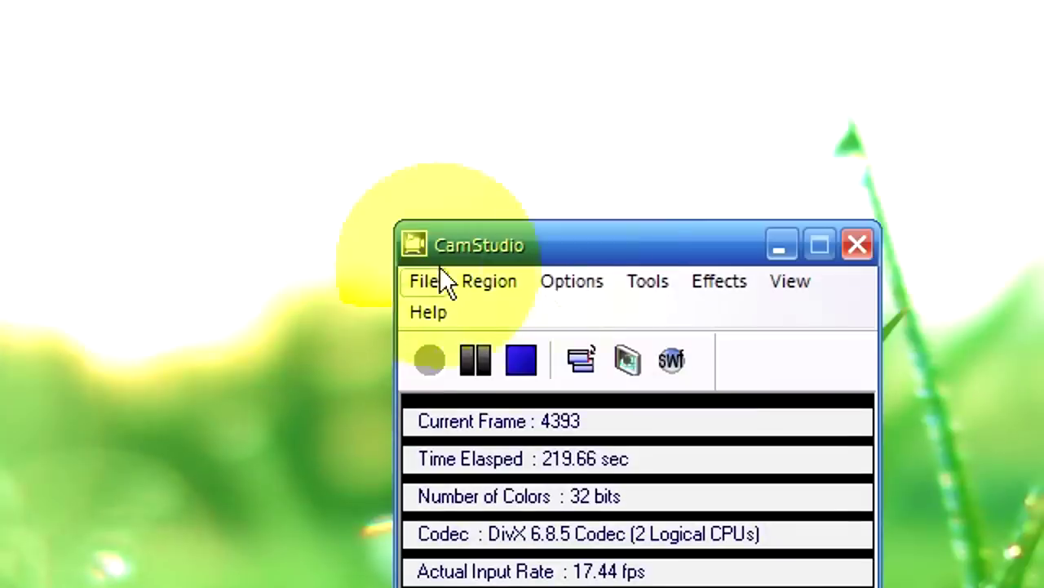
click(576, 286)
click(605, 358)
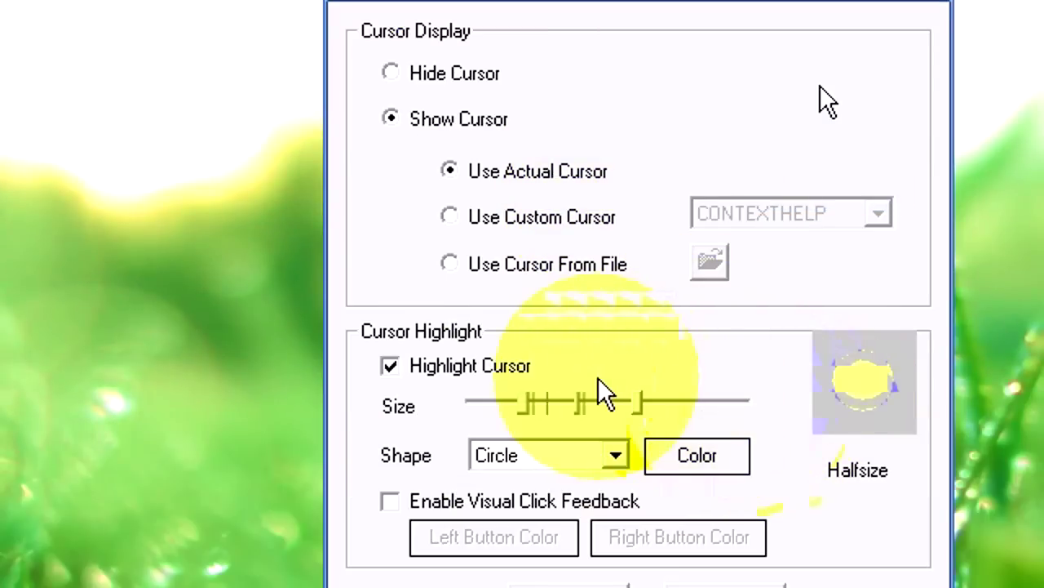
drag(743, 405, 581, 406)
click(589, 284)
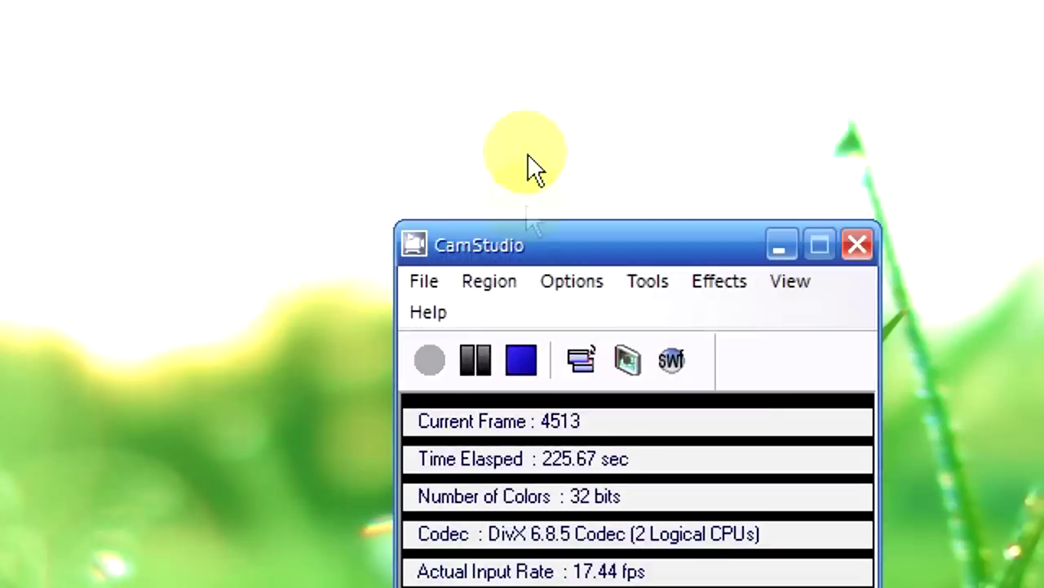
Try Ellipse, Square and Rectangle highlight shapes, then settle on Circle.
click(620, 367)
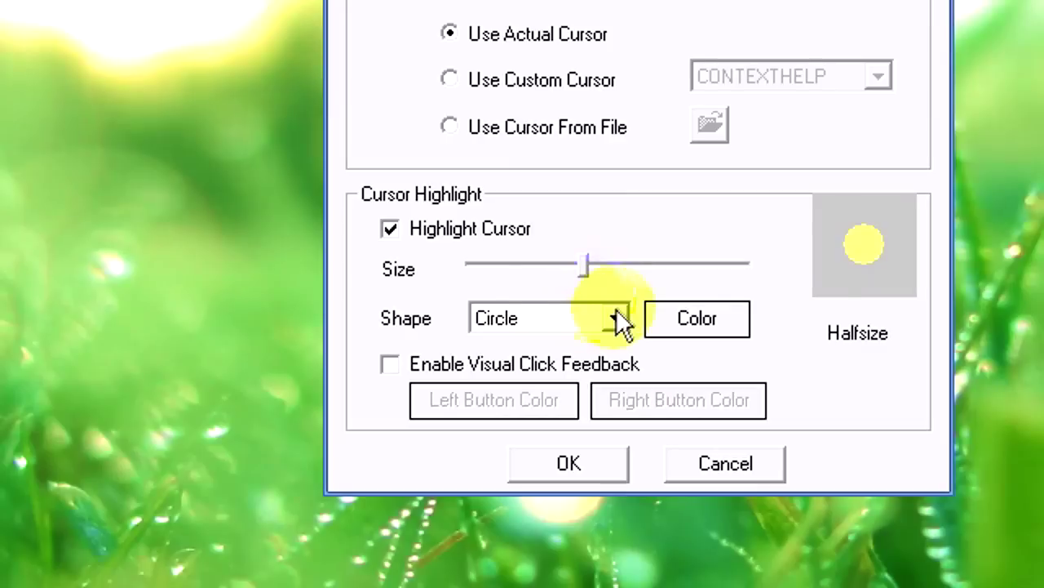
click(616, 317)
click(541, 369)
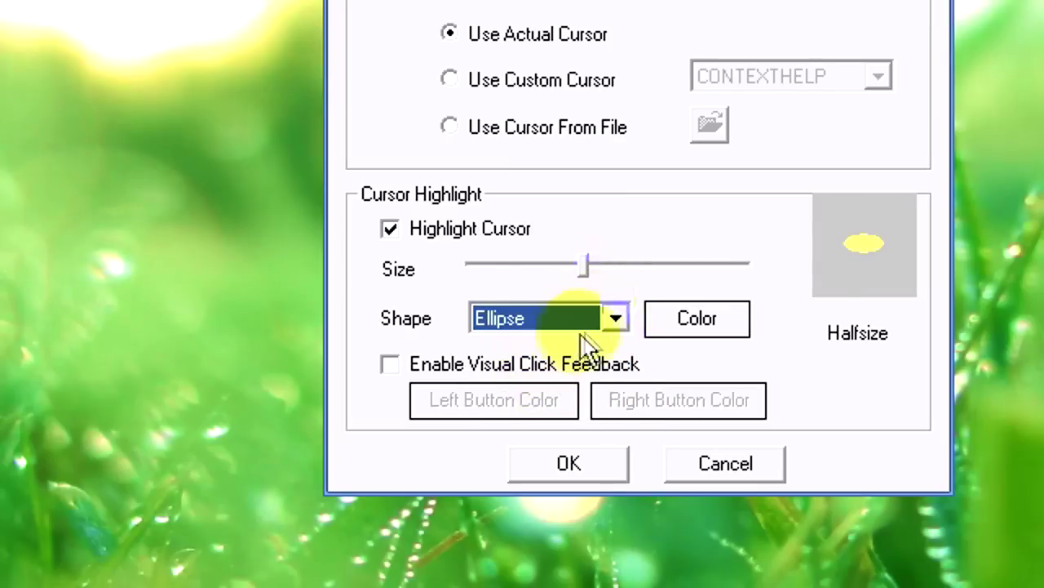
click(604, 321)
click(555, 390)
click(608, 319)
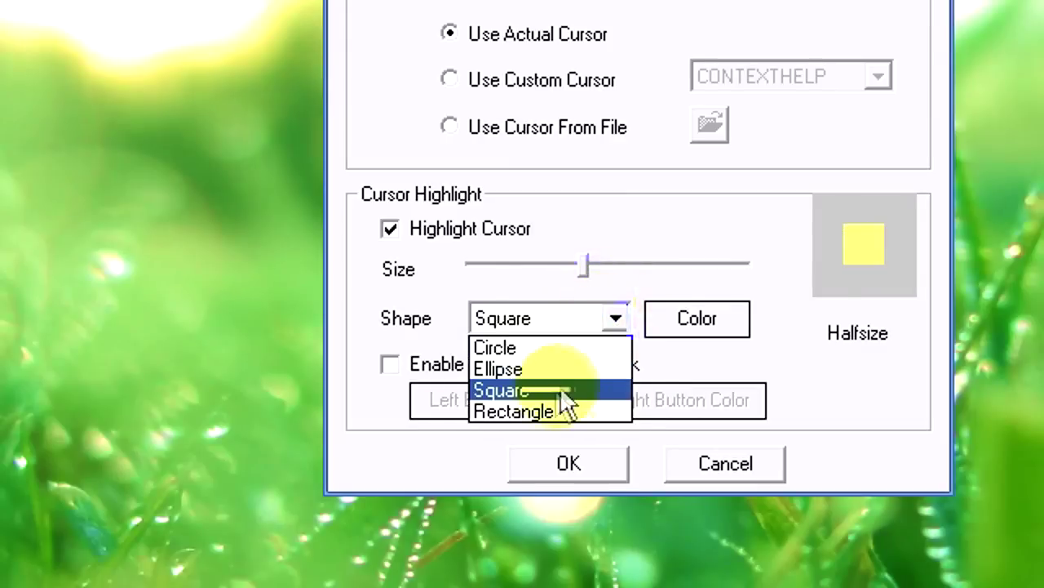
click(555, 412)
click(610, 319)
click(506, 348)
click(607, 465)
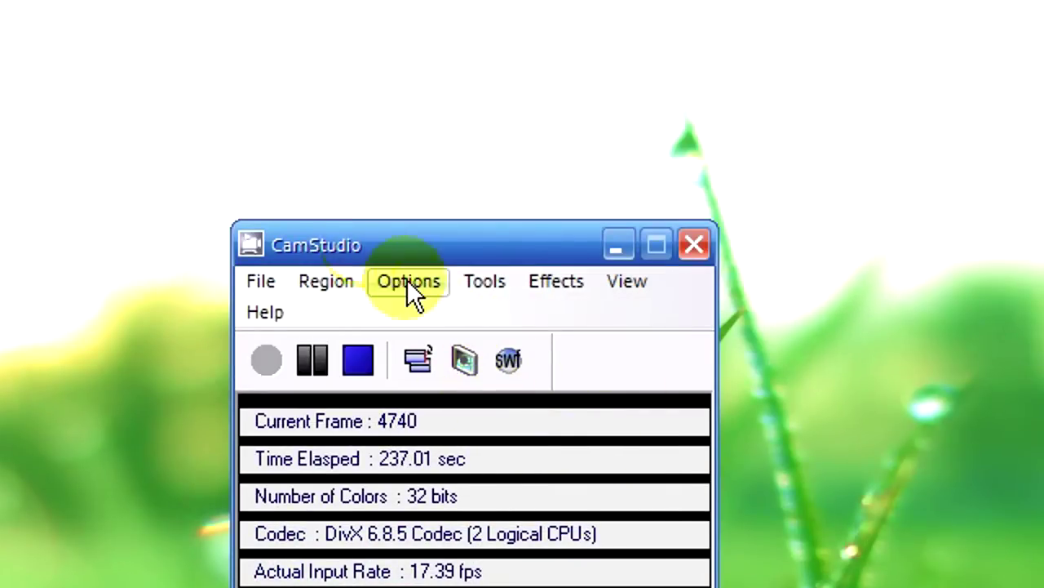
Turn the cursor highlight off and confirm the cursor settings.
click(408, 283)
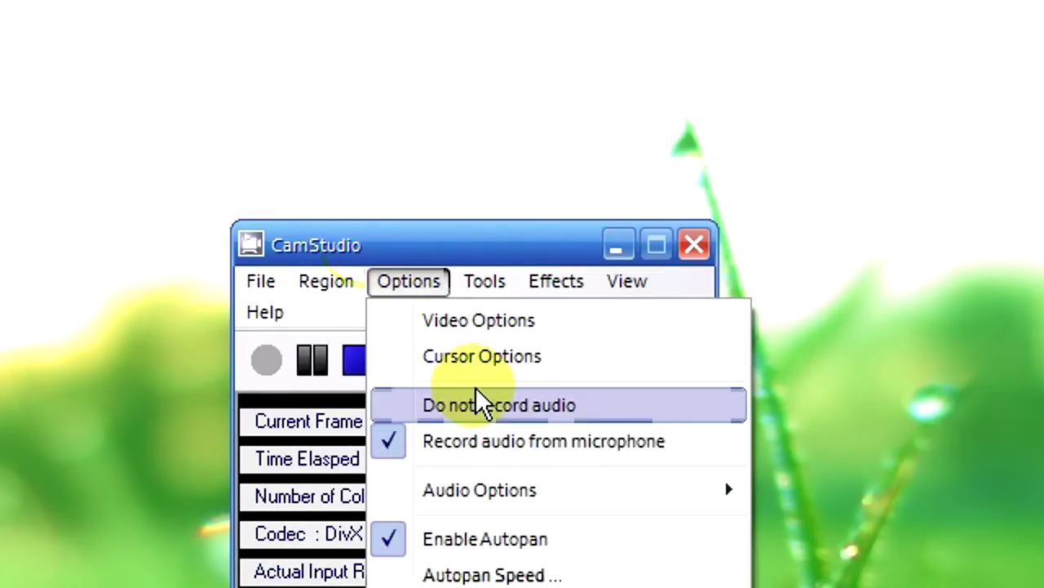
click(481, 357)
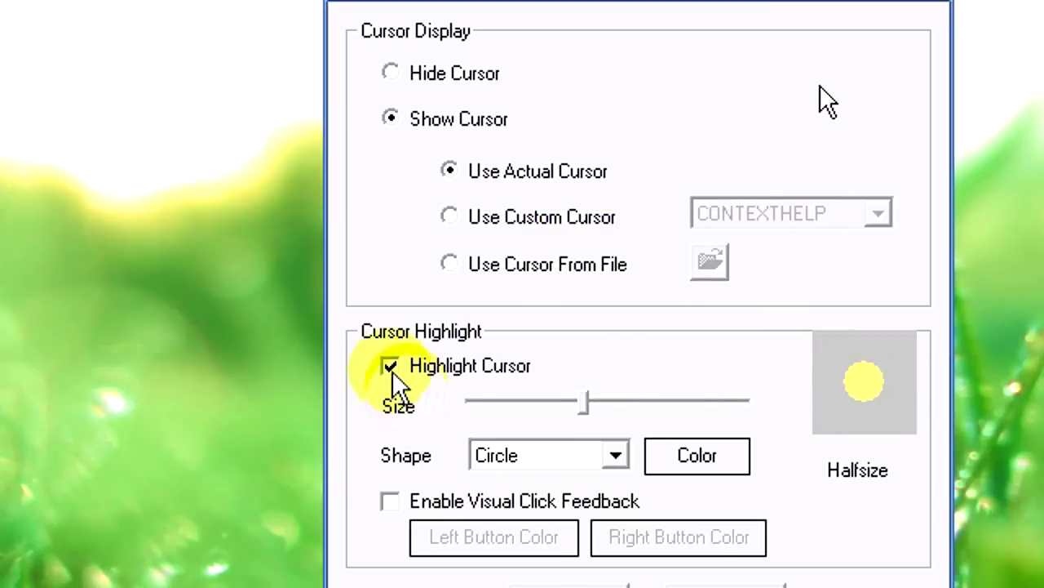
click(390, 367)
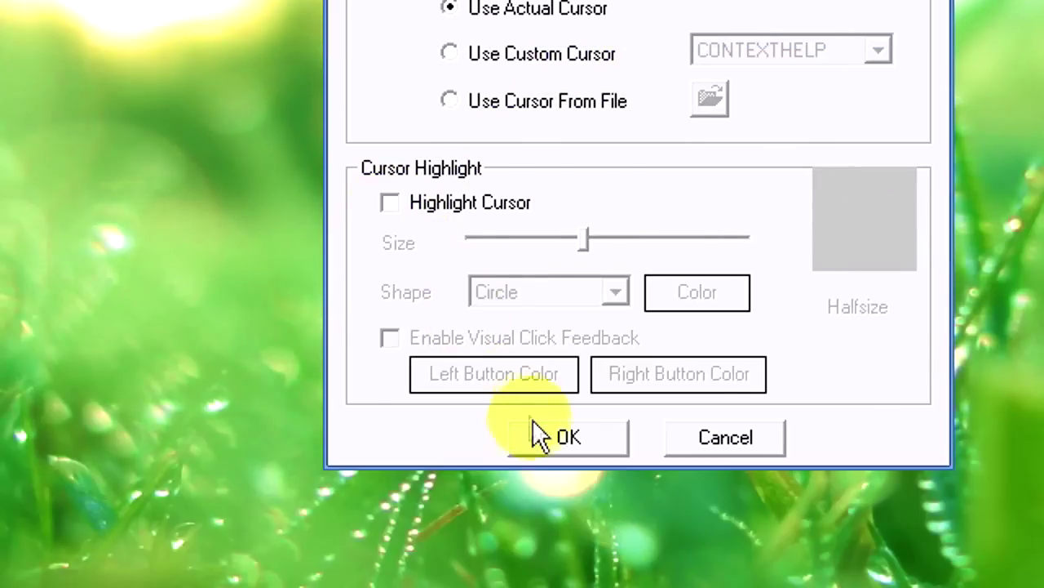
click(539, 433)
click(571, 269)
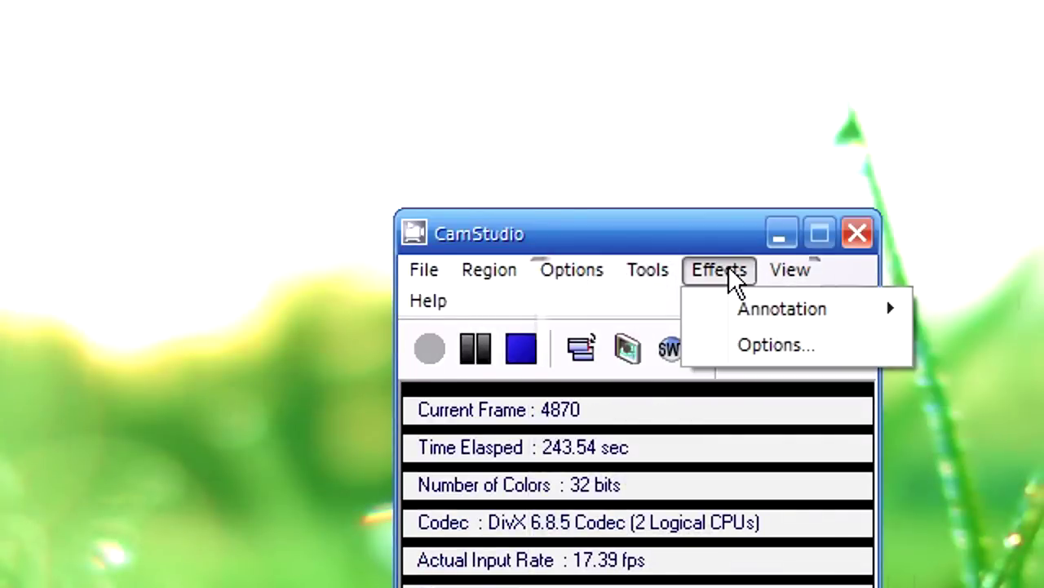
mouse_move(718, 269)
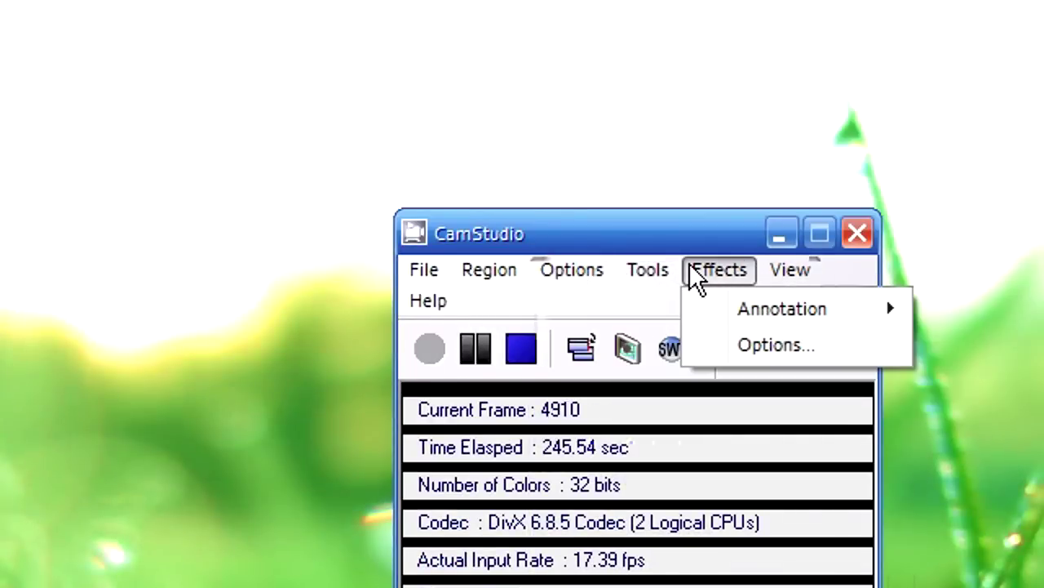
Open the Effects options and browse for a watermark image file.
click(751, 351)
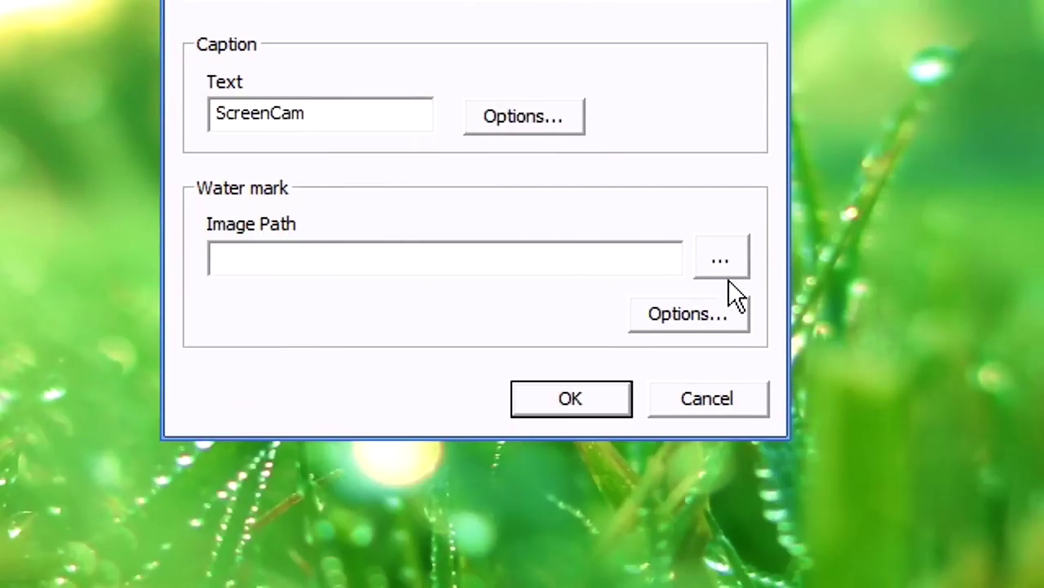
click(722, 263)
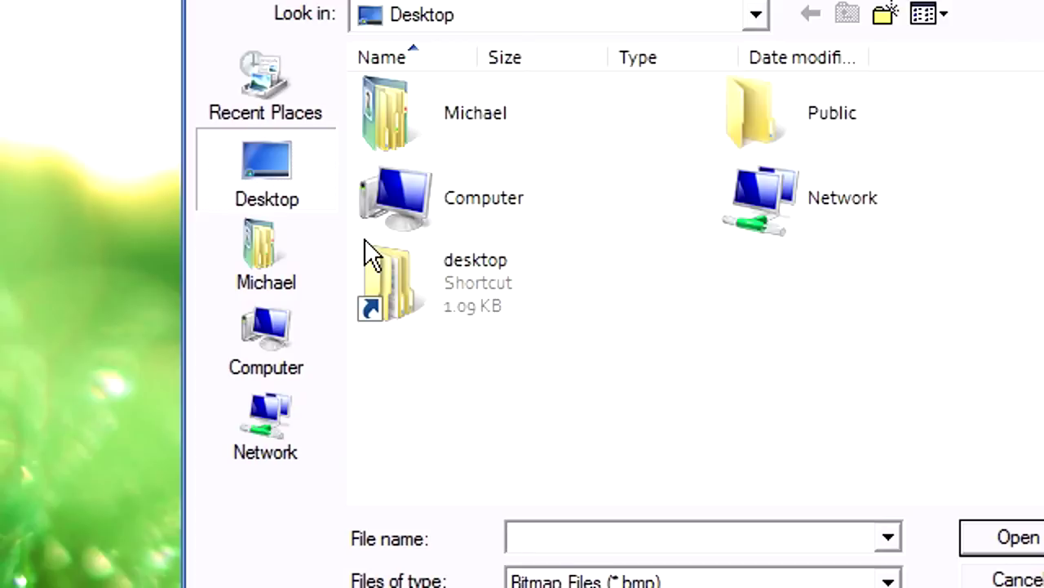
Pick the Watermark file from Desktop > TutorialChanel > intro-logo-andstuf > Logo, showing All Files.
double_click(489, 299)
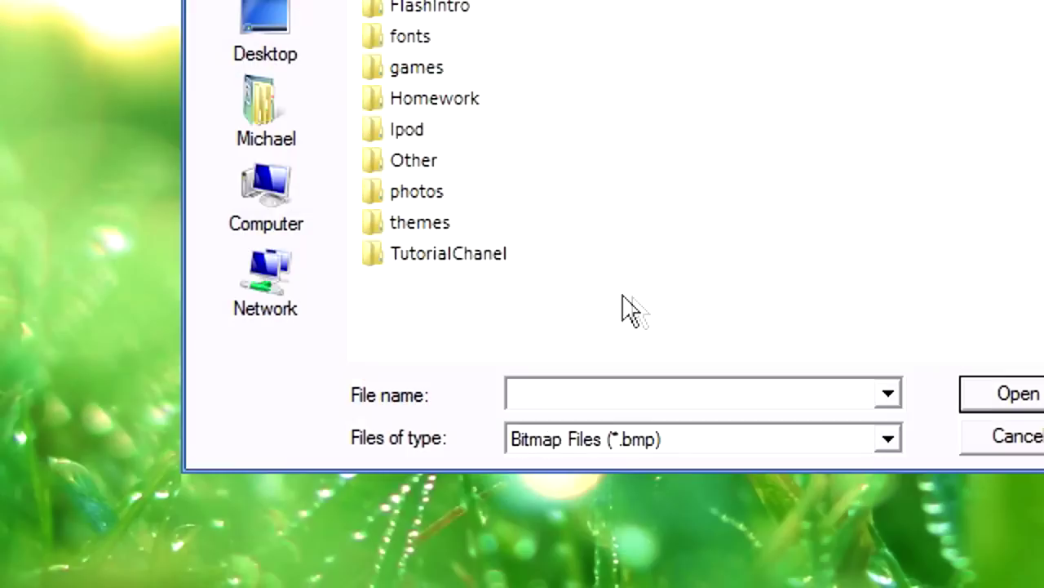
double_click(506, 254)
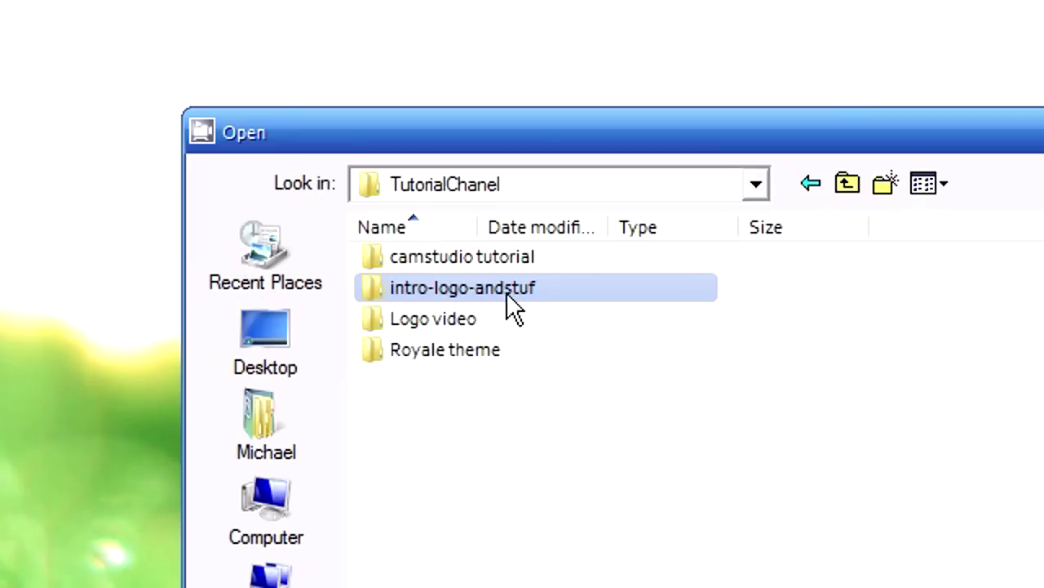
double_click(507, 295)
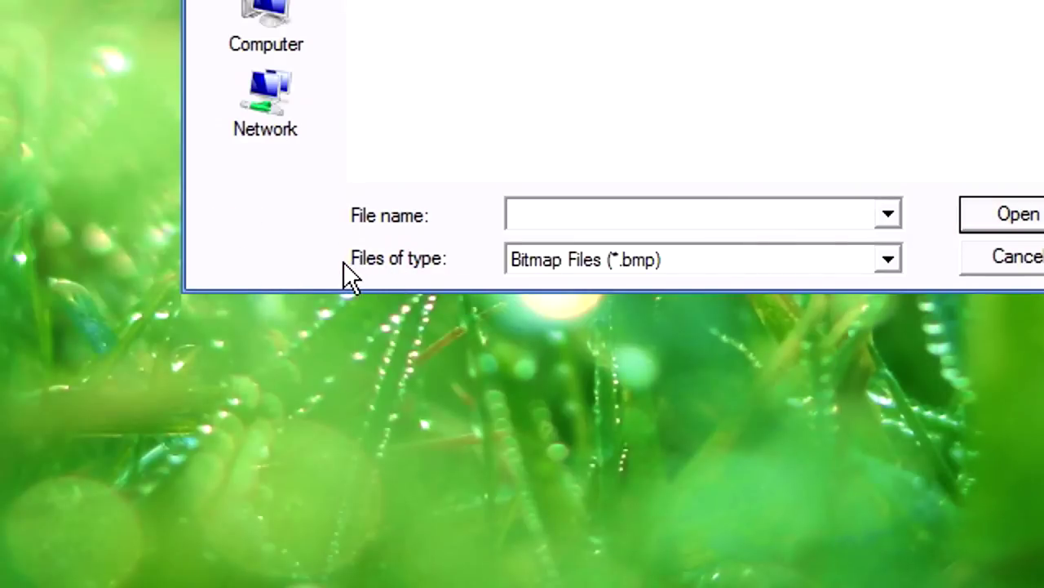
click(571, 260)
click(613, 353)
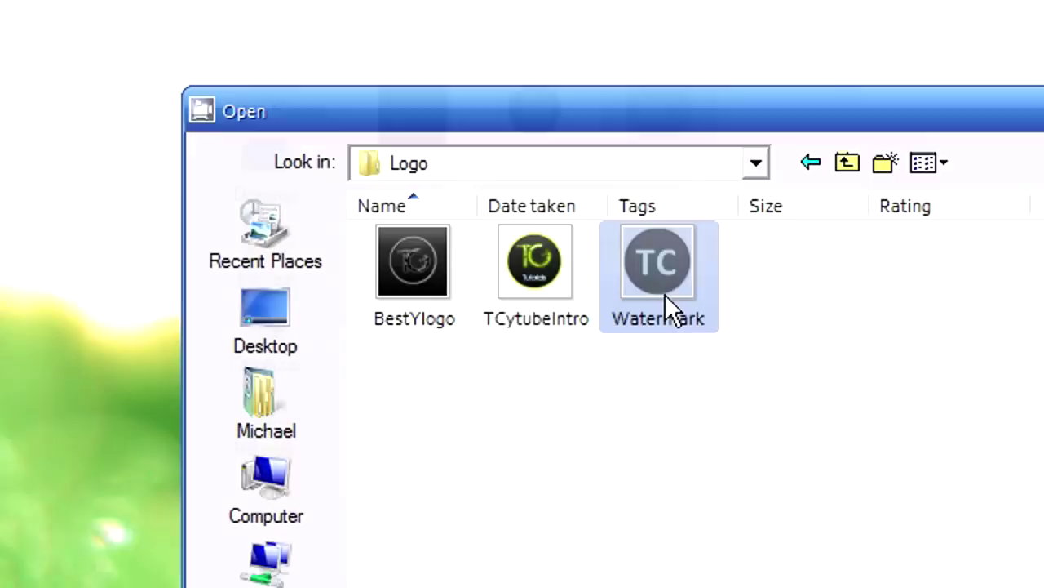
click(707, 323)
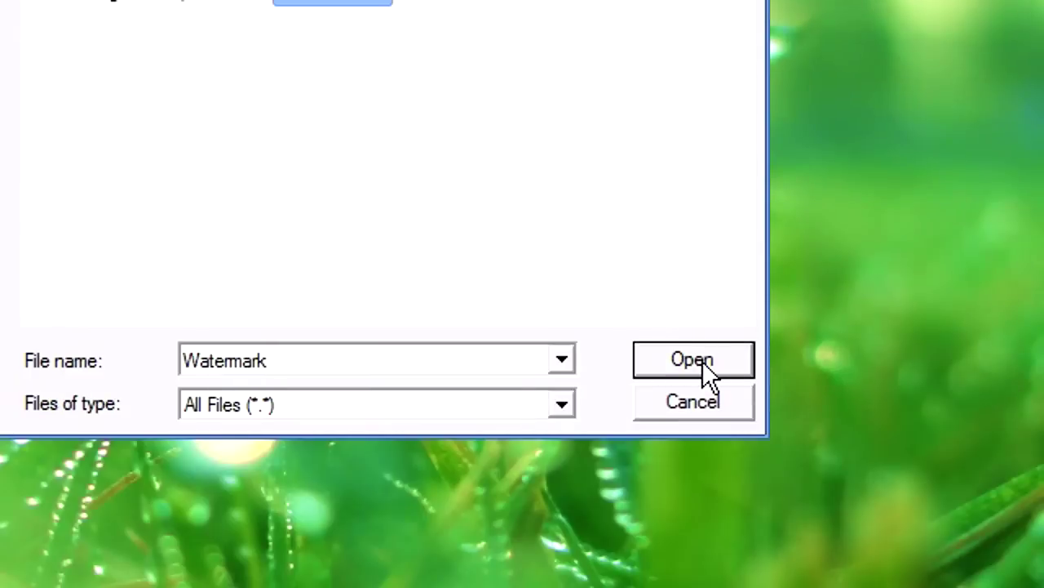
click(693, 360)
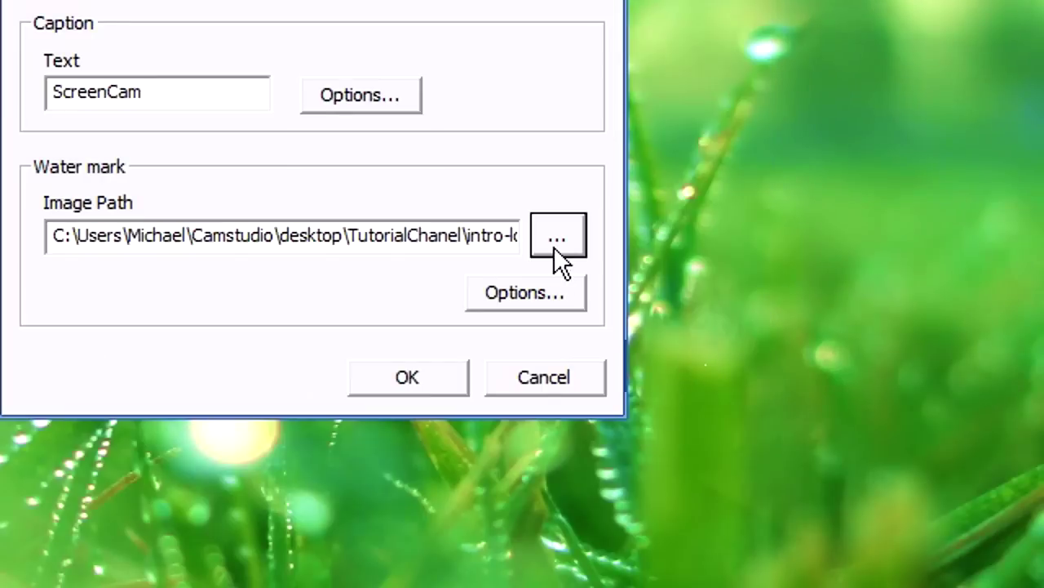
Try several watermark positions, settle on bottom-right, and save the effects settings.
click(527, 294)
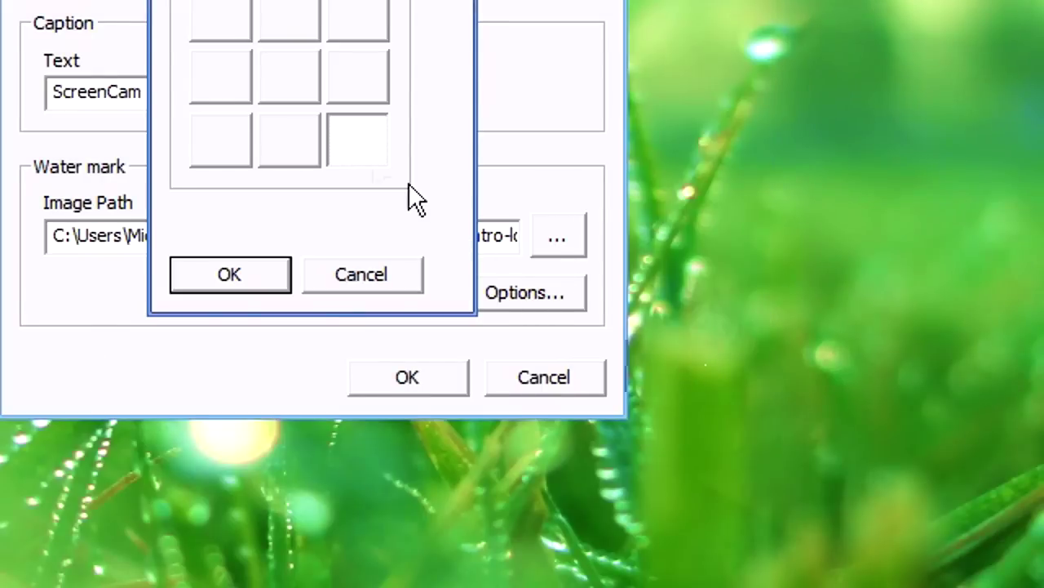
click(377, 269)
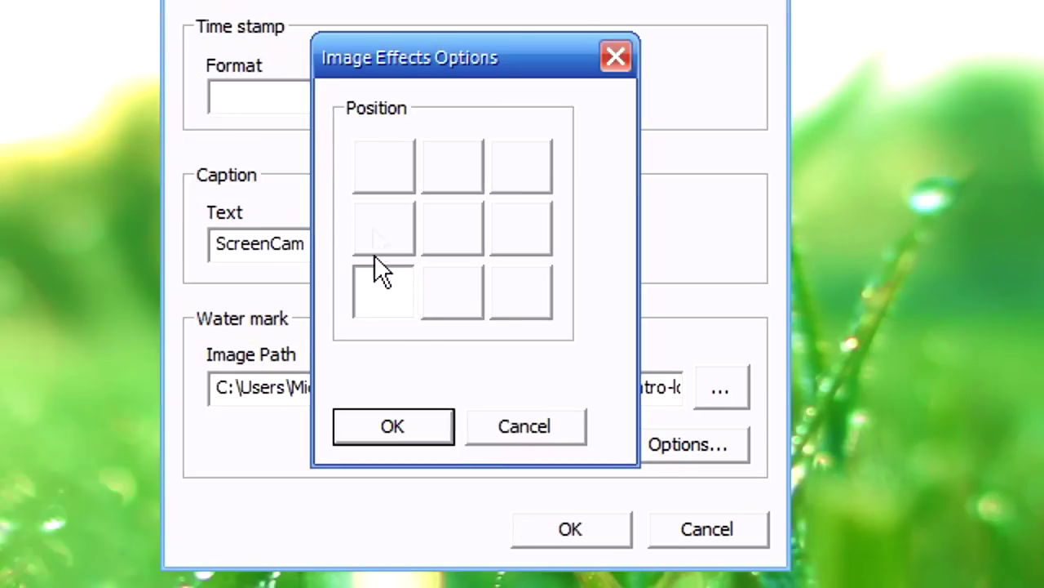
click(384, 227)
click(384, 167)
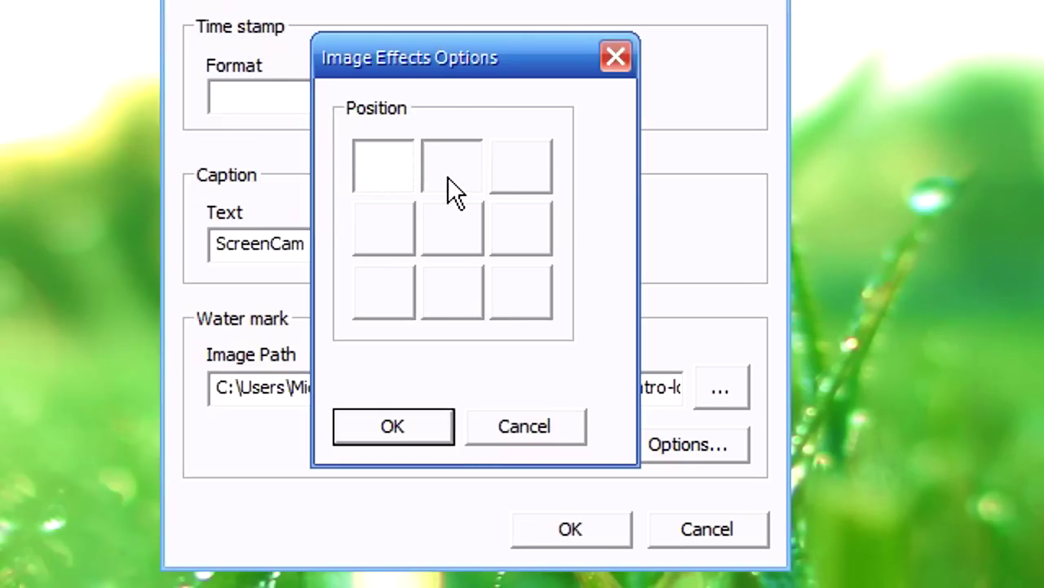
click(453, 168)
click(520, 168)
click(506, 394)
click(469, 400)
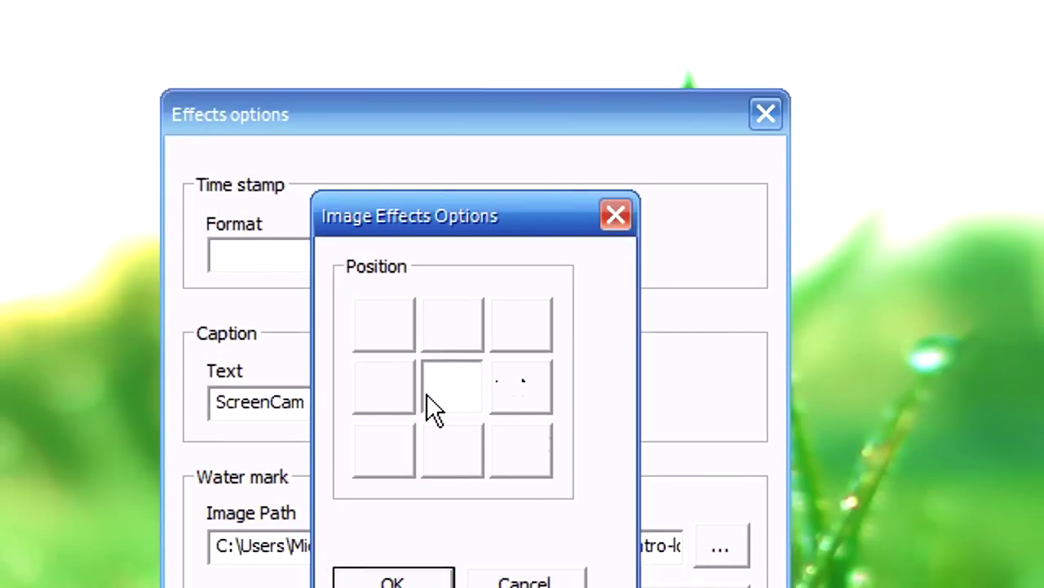
click(520, 449)
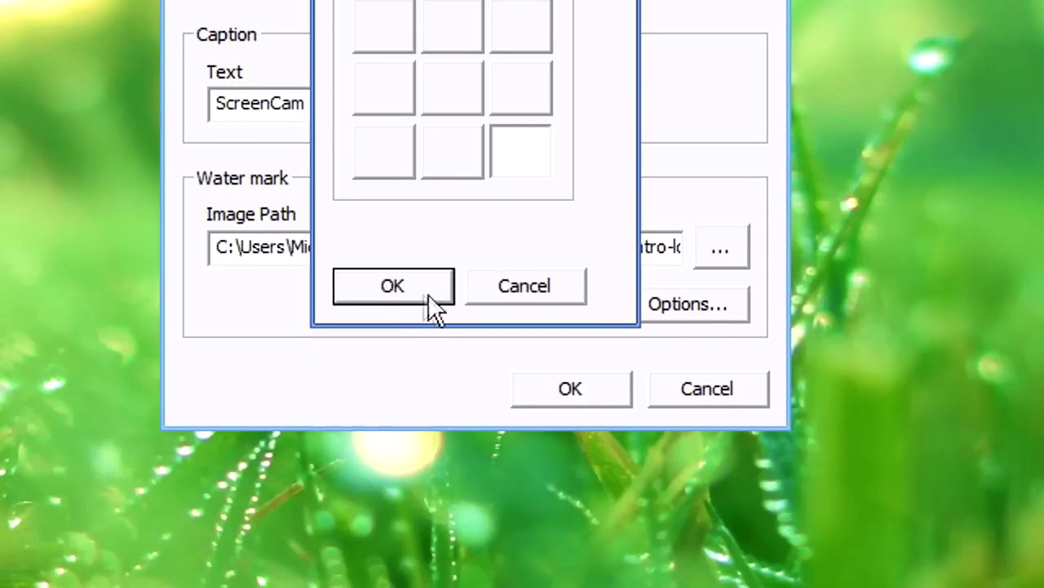
click(437, 308)
click(563, 392)
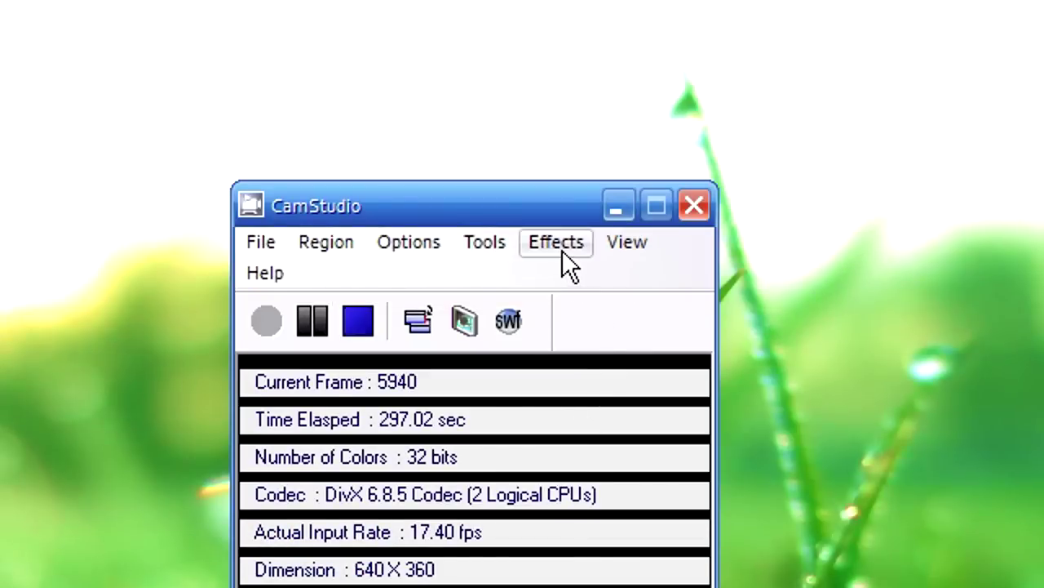
click(616, 245)
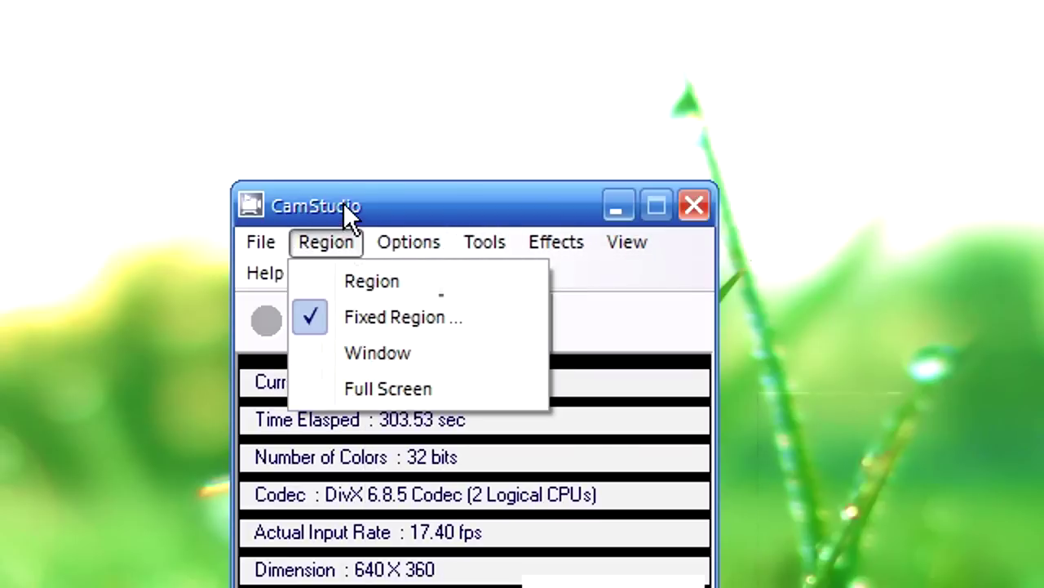
click(345, 205)
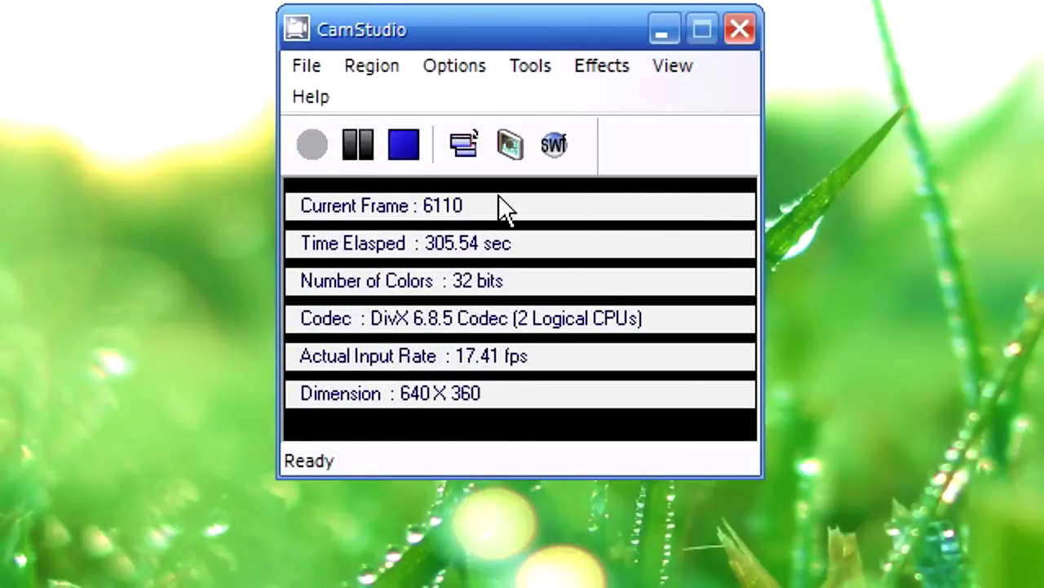